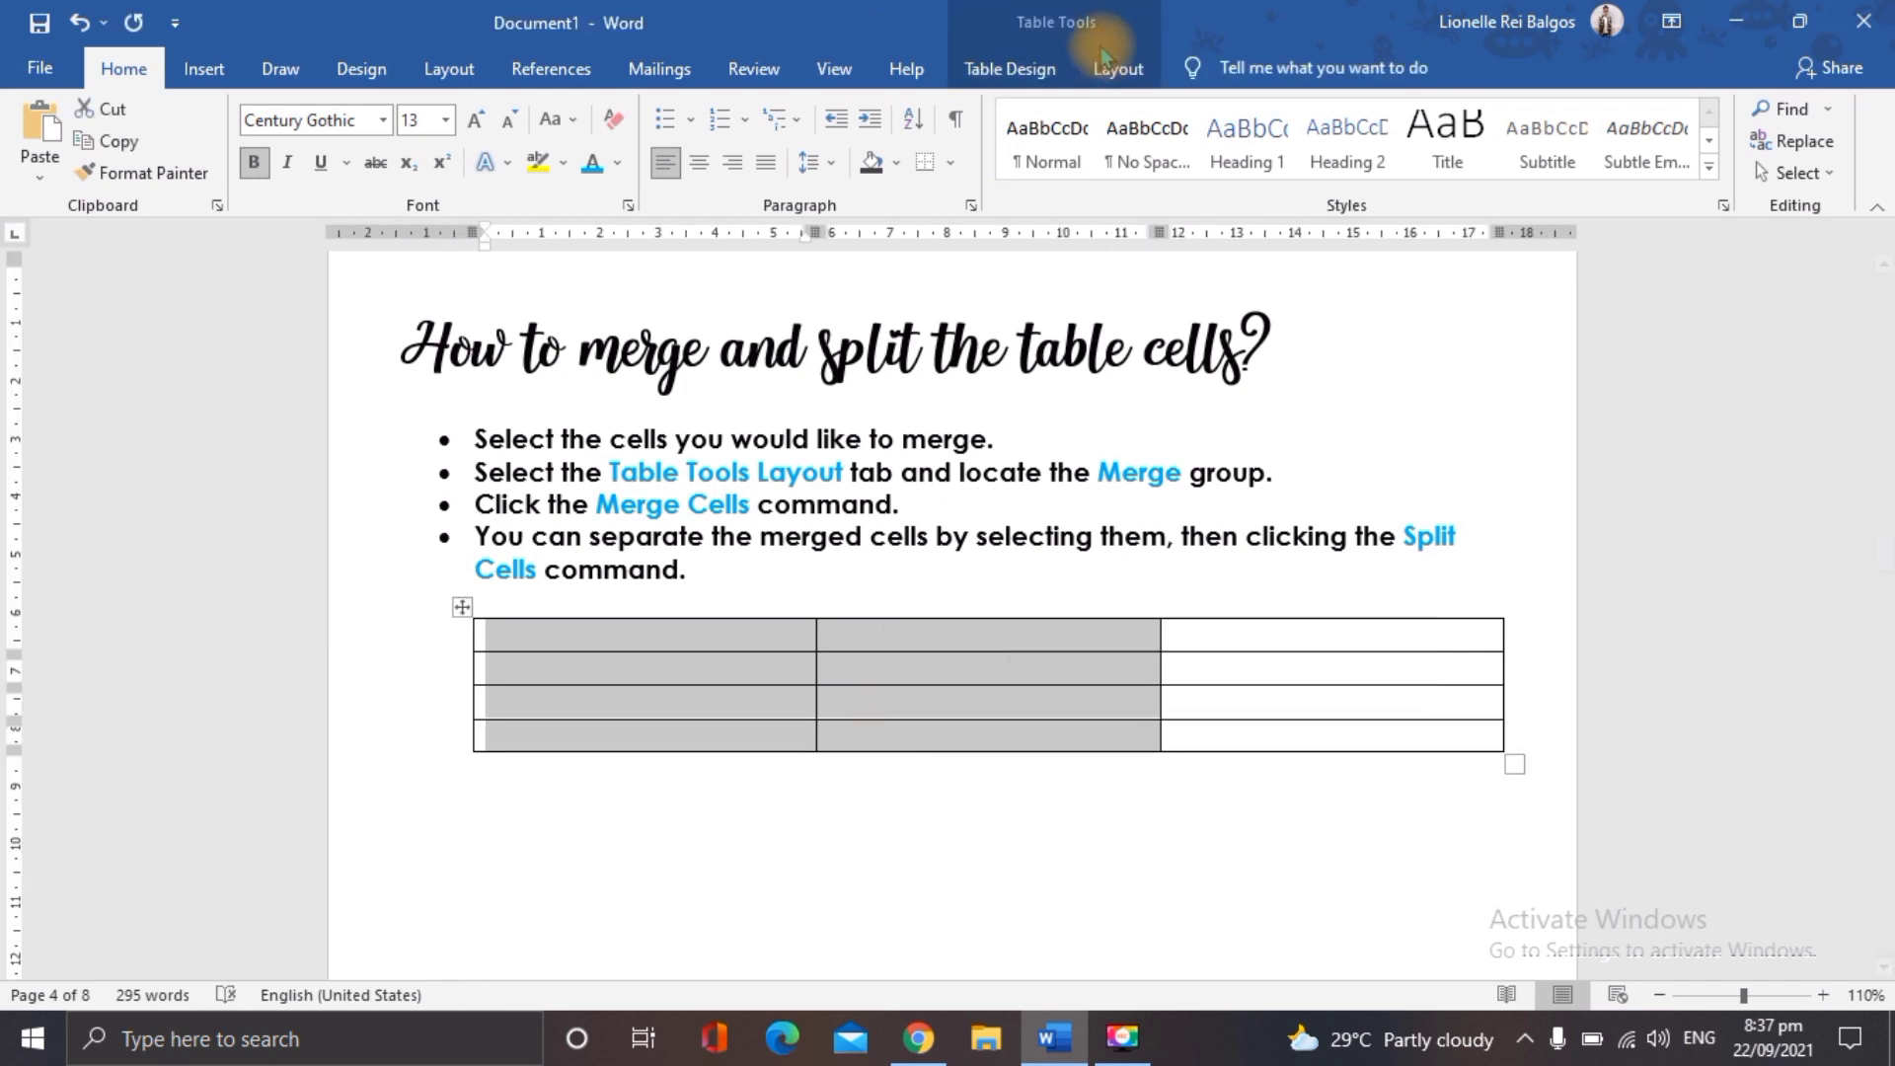
Merge the selected cells of the table's first two columns into a single cell.
{"action": "left_click", "coordinate": [1111, 69]}
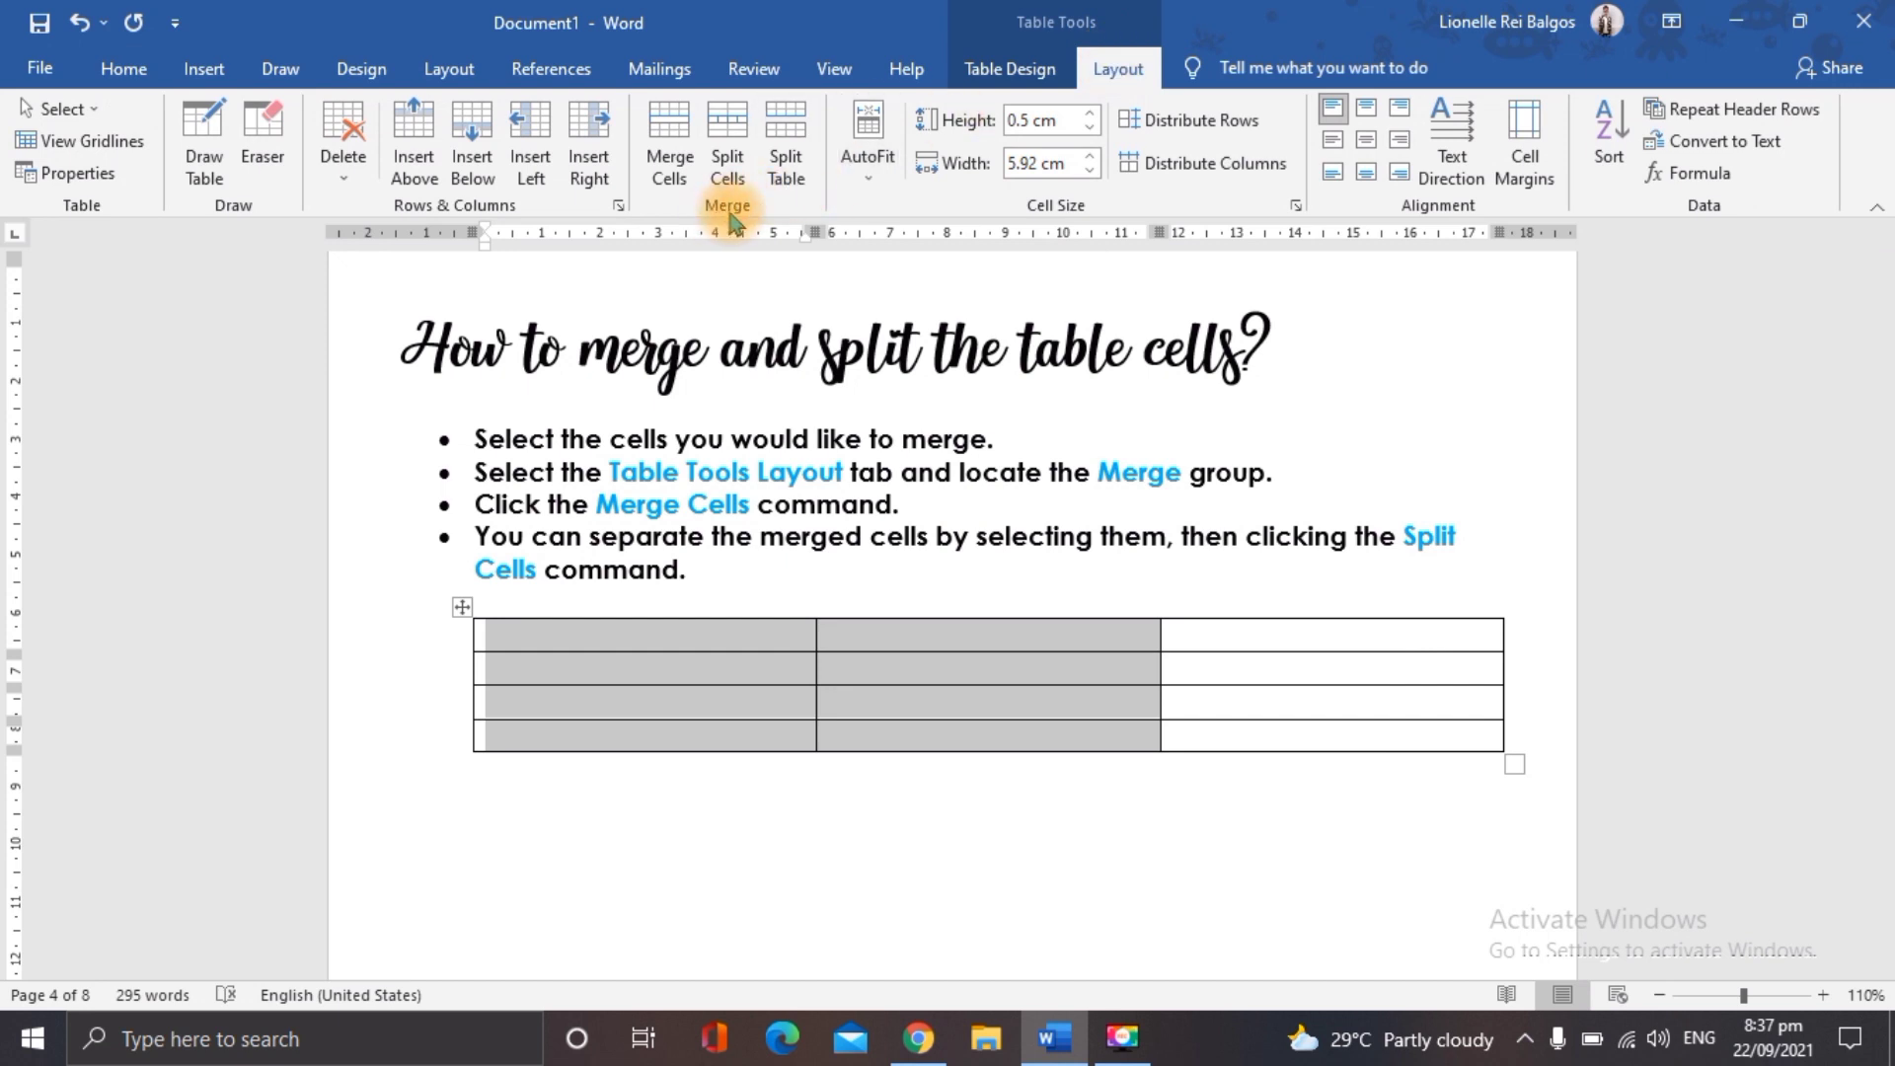
{"action": "left_click", "coordinate": [673, 145]}
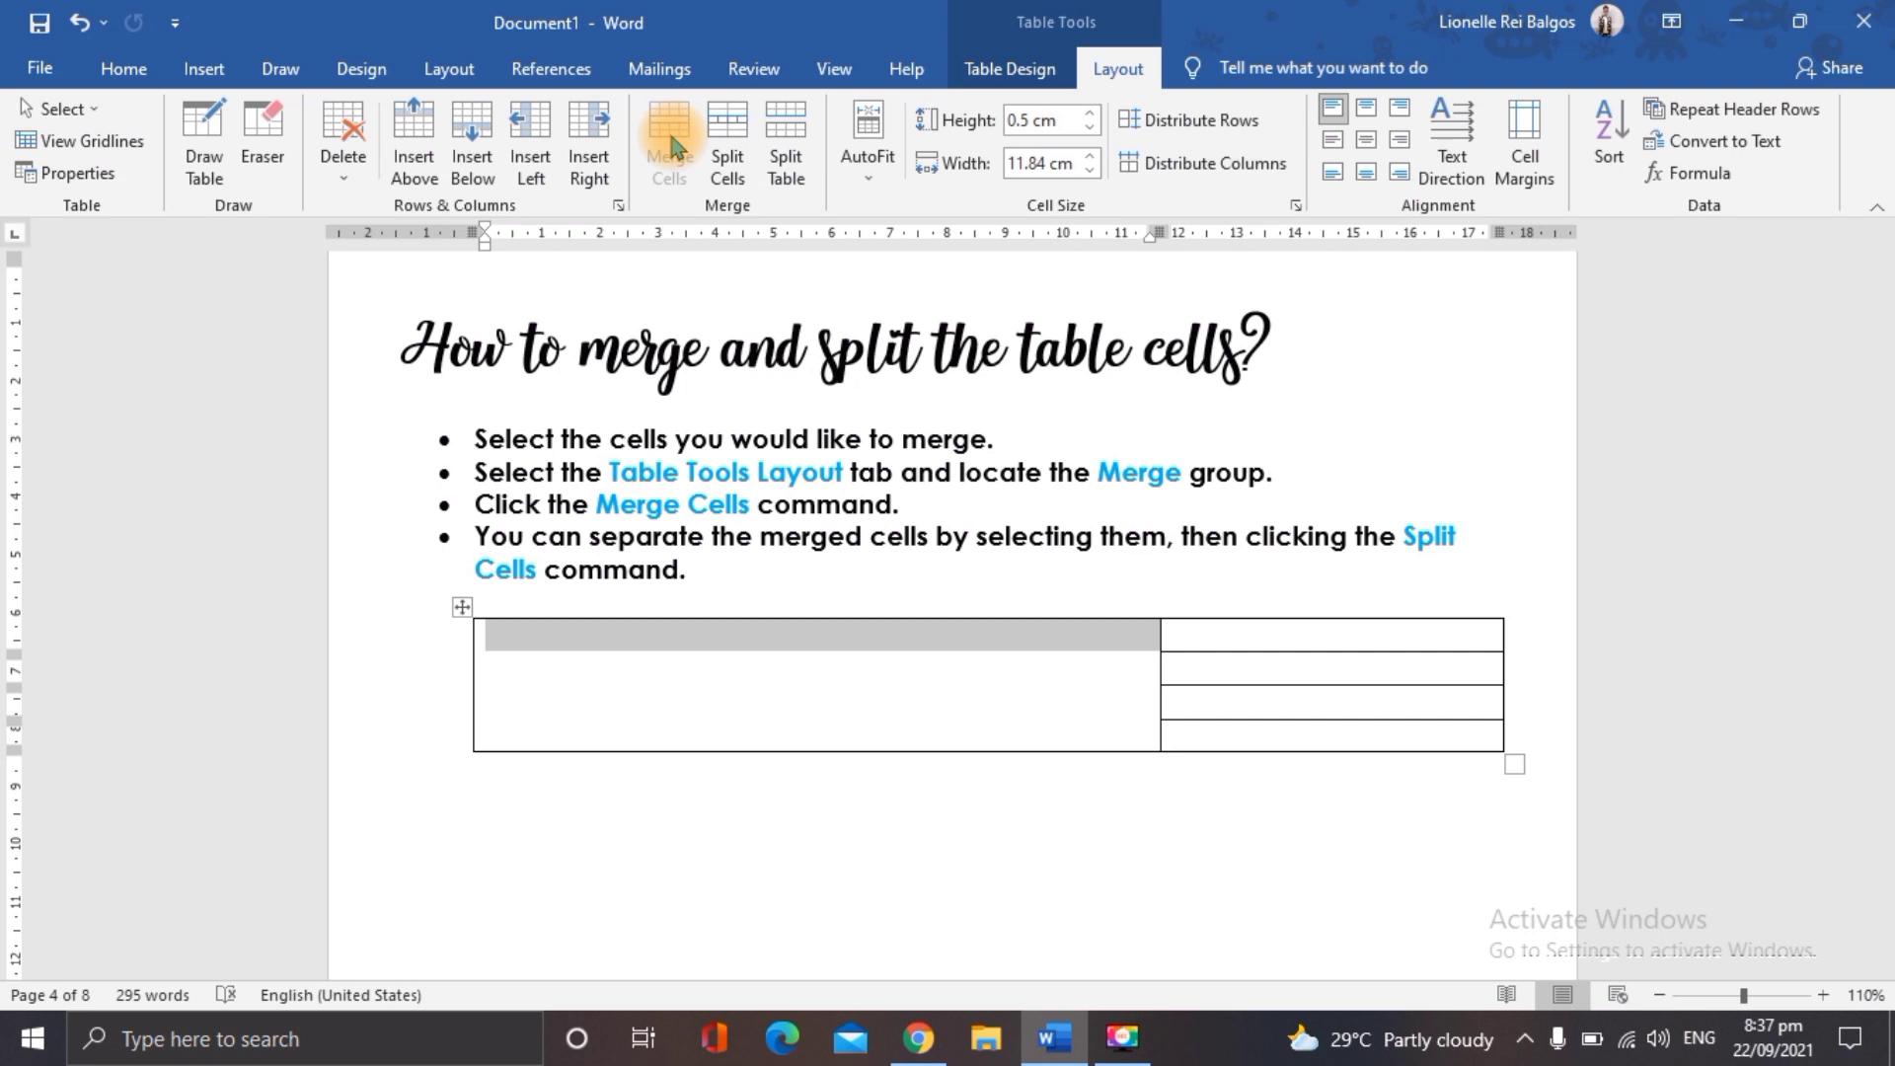
Split the merged cell into four columns and one row, and undo both the split and the merge.
{"action": "left_click", "coordinate": [588, 640]}
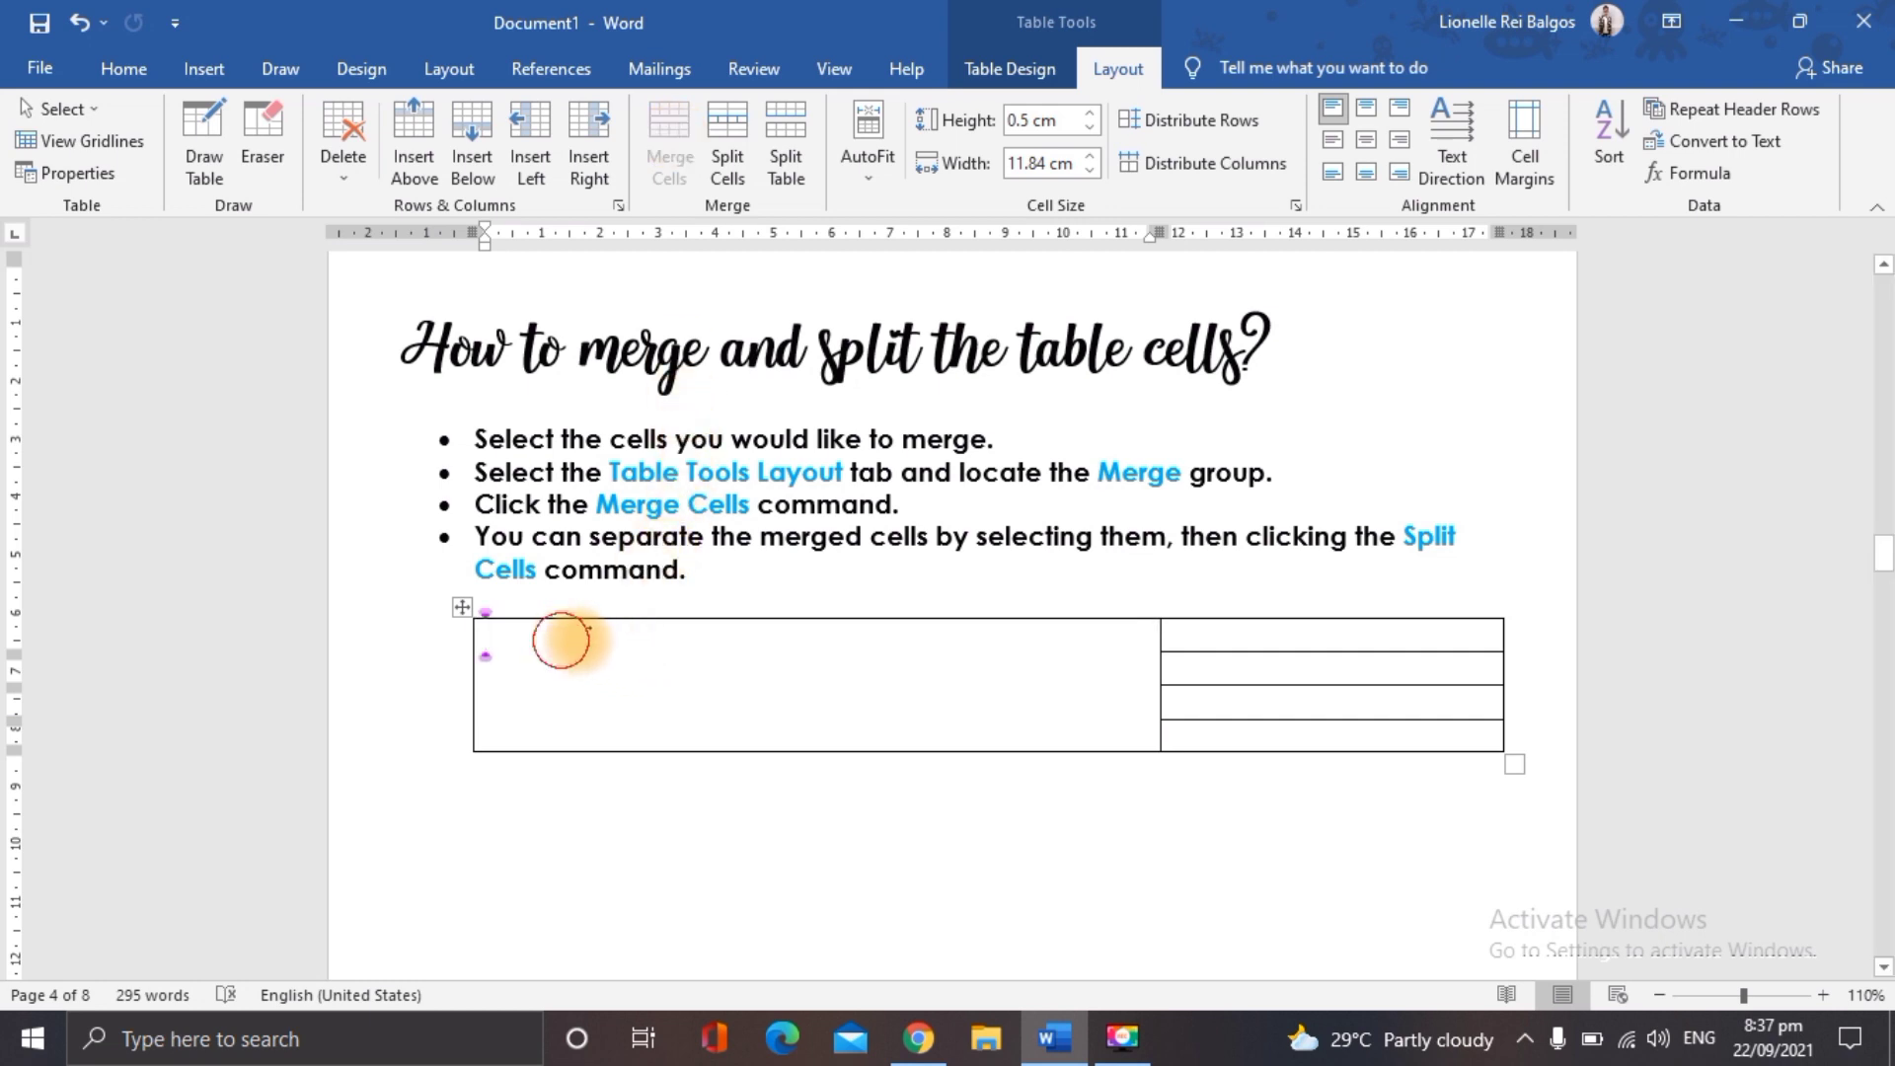
{"action": "left_click", "coordinate": [738, 131]}
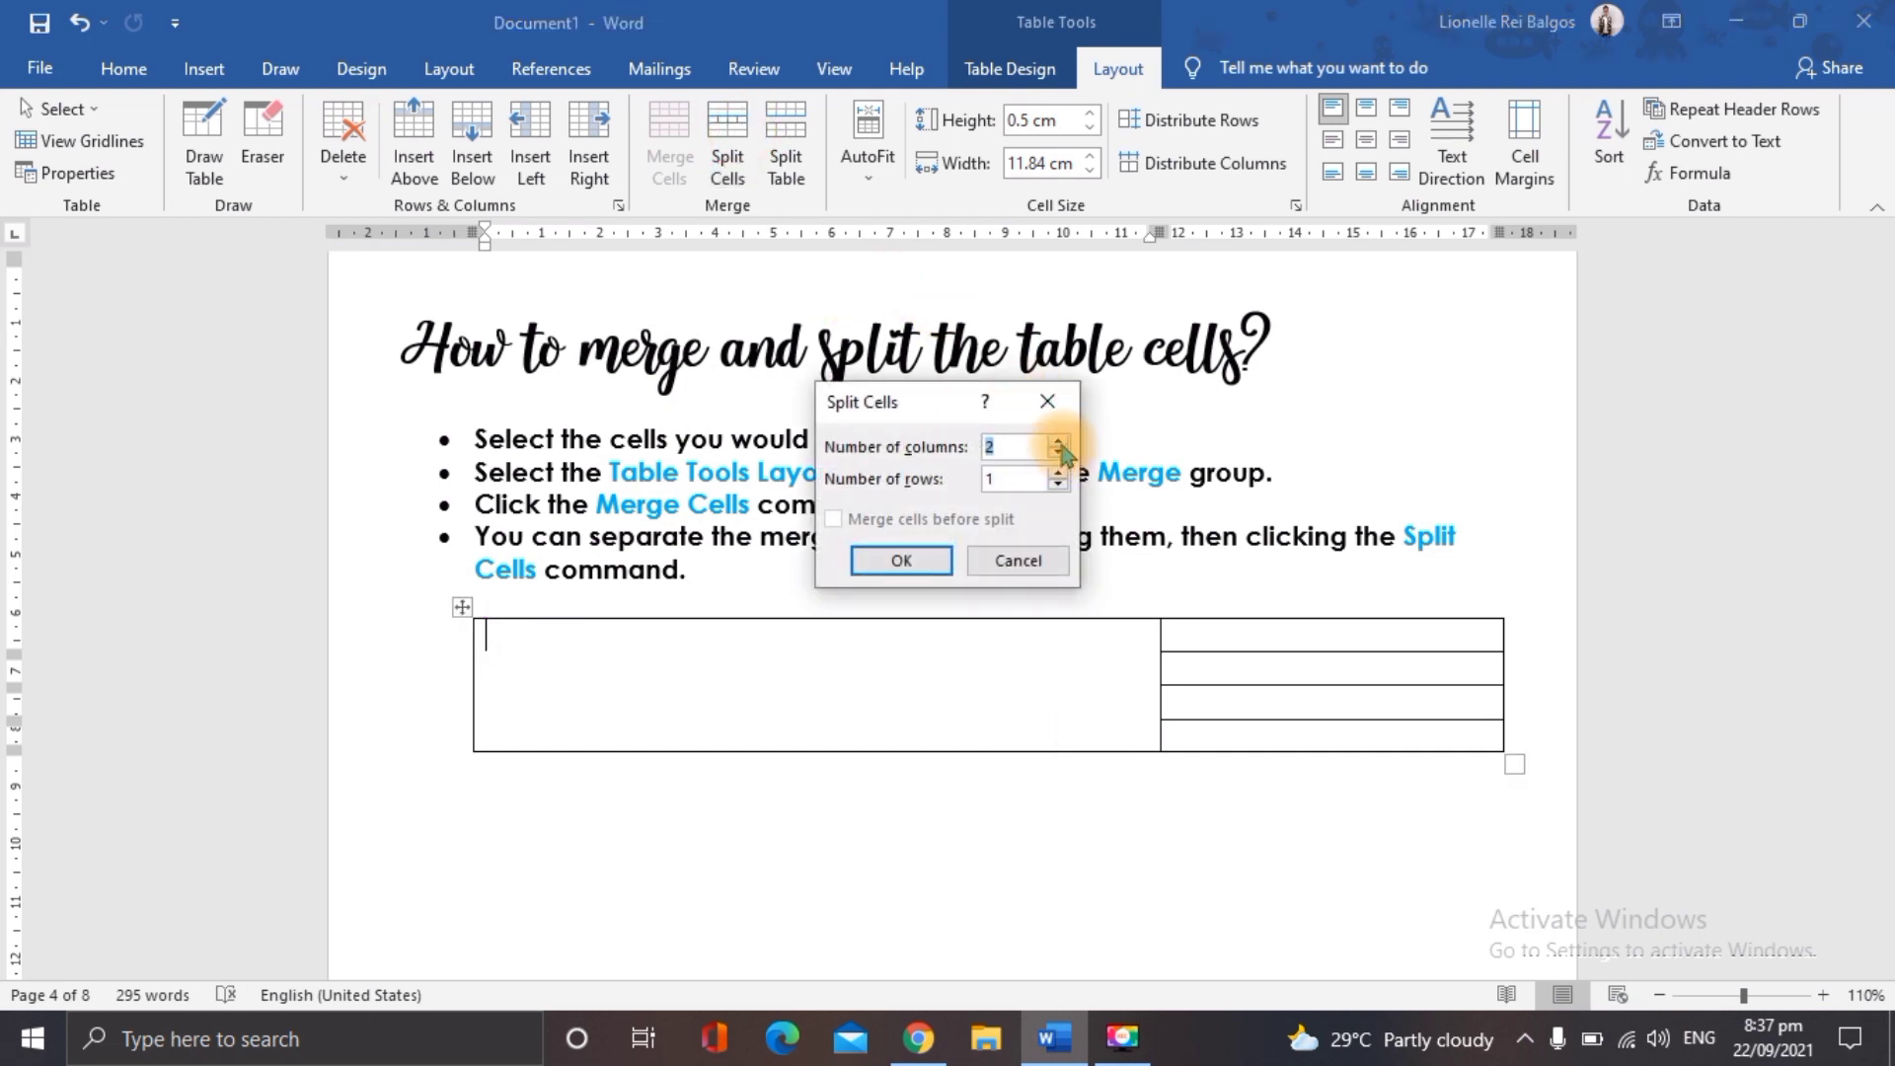
{"action": "left_click", "coordinate": [1059, 442]}
{"action": "left_click", "coordinate": [906, 560]}
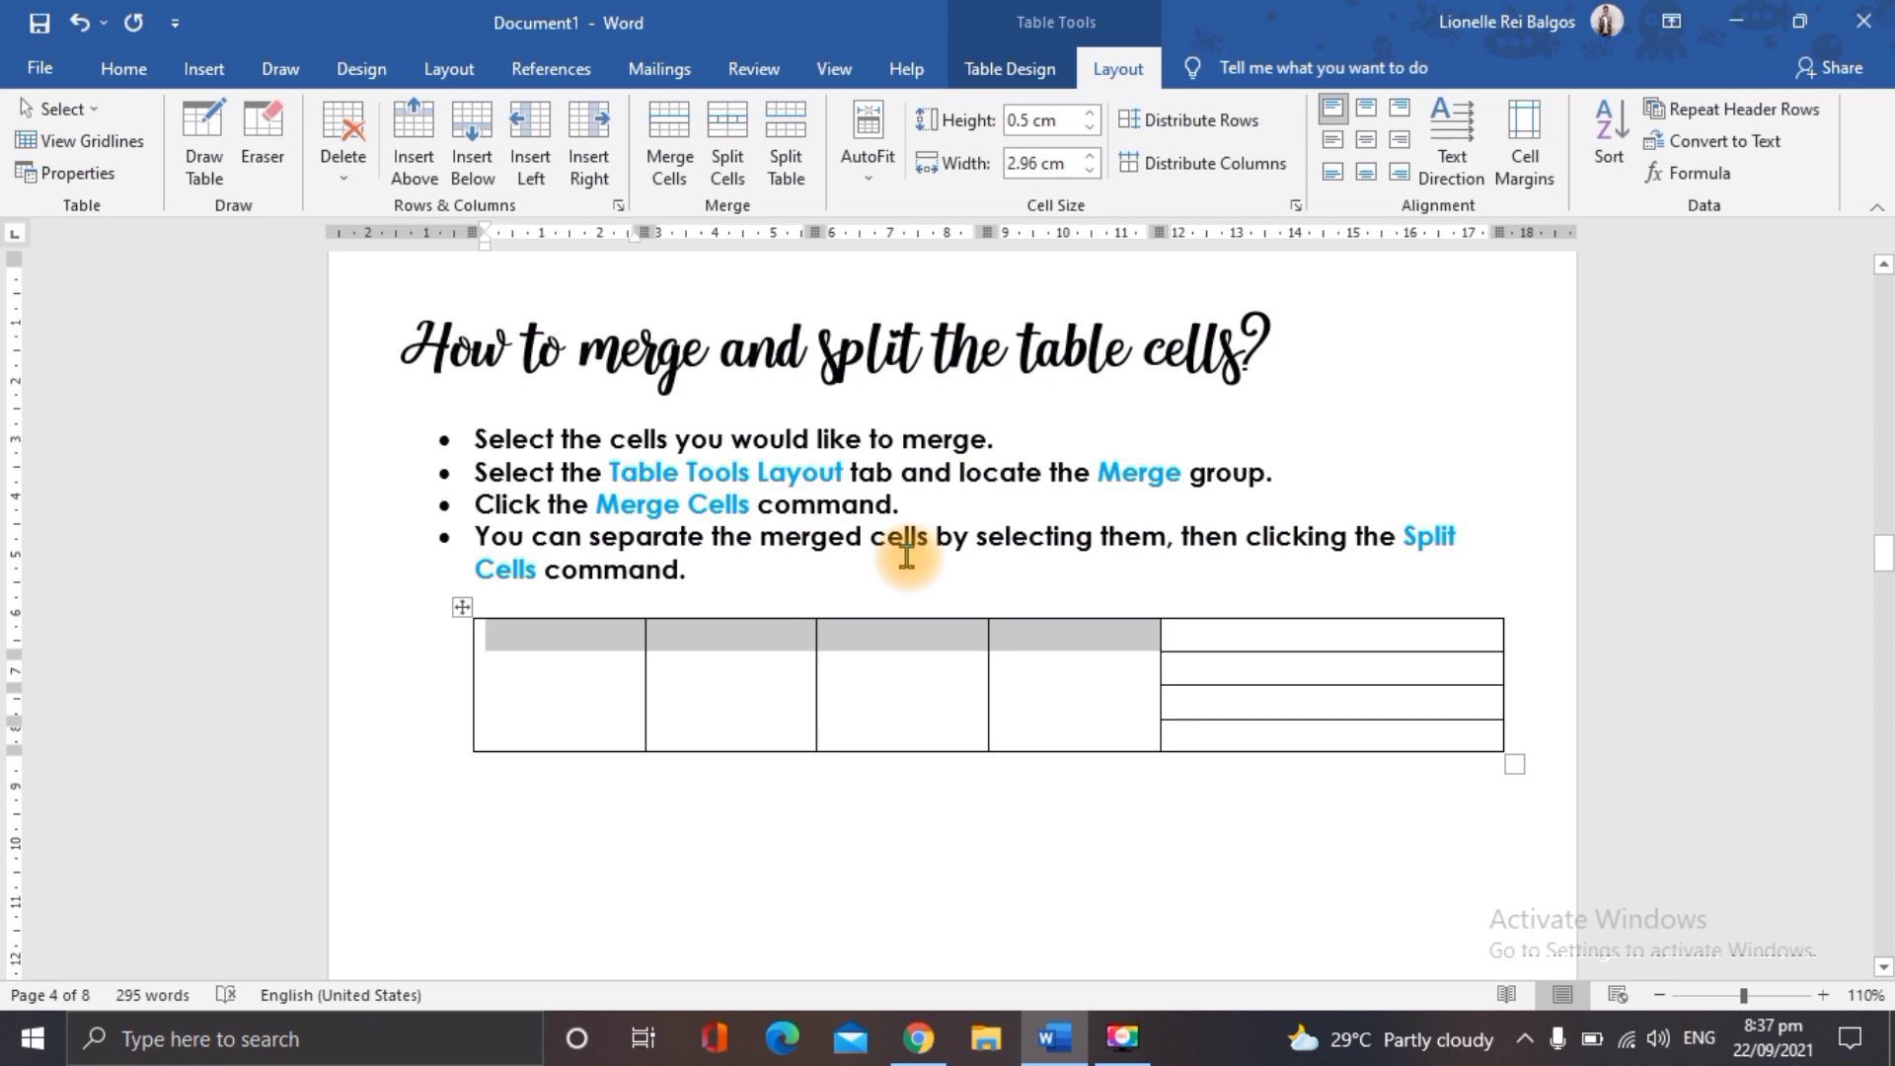
{"action": "key", "text": "ctrl+z"}
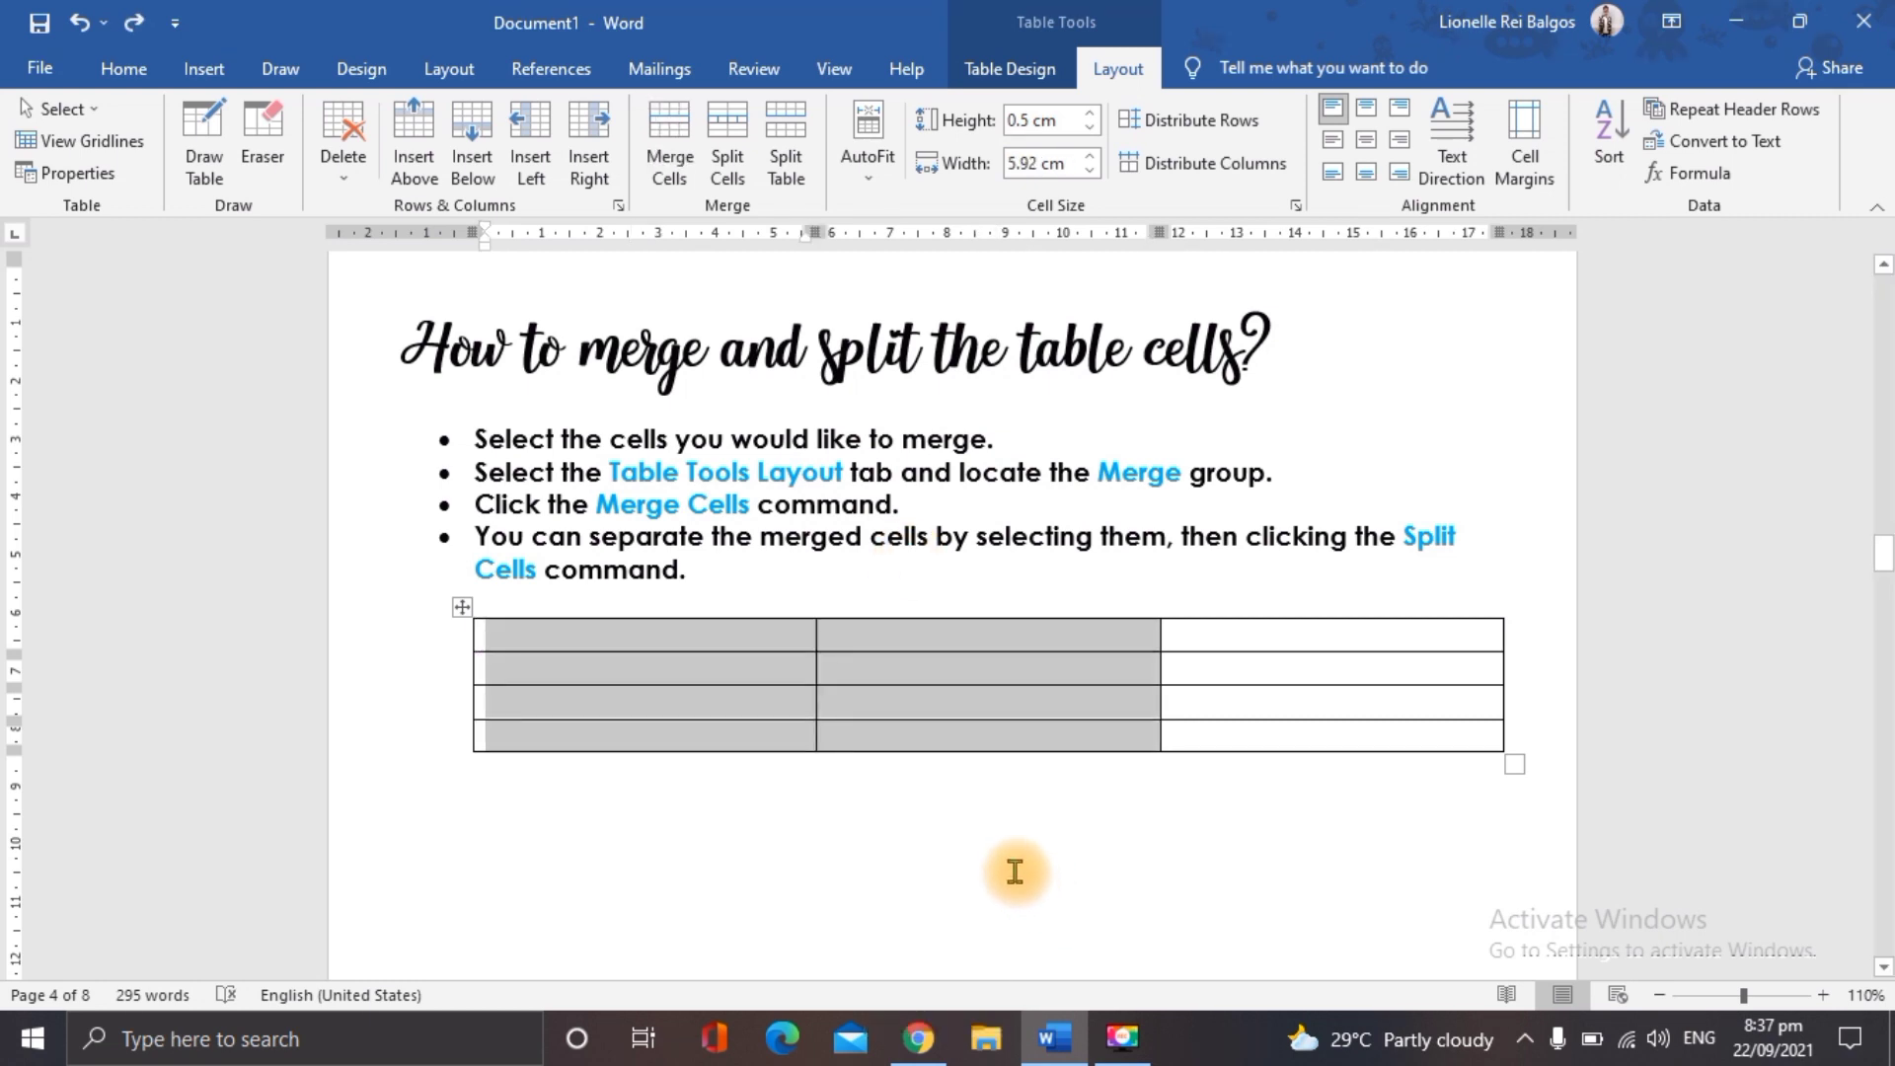
Split the table into two separate tables at its third row.
{"action": "left_click", "coordinate": [846, 690]}
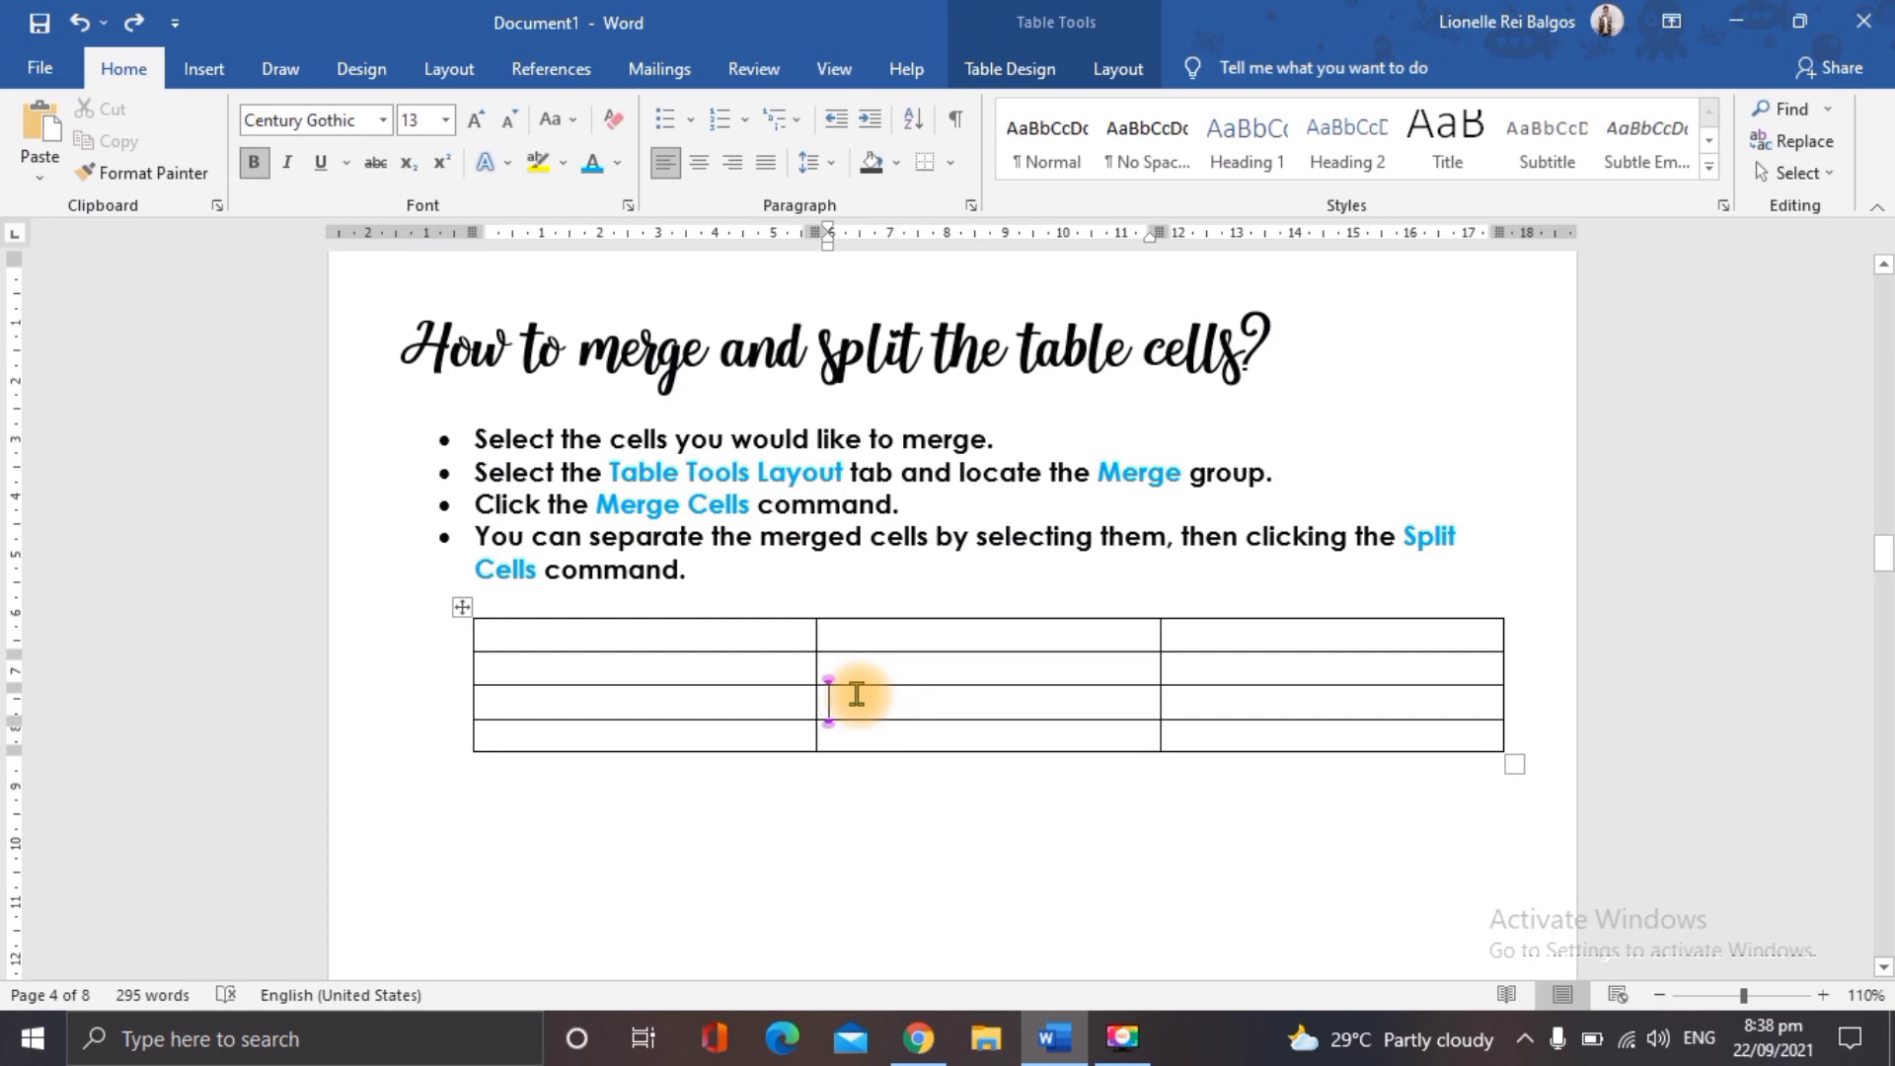
{"action": "left_click", "coordinate": [1119, 71]}
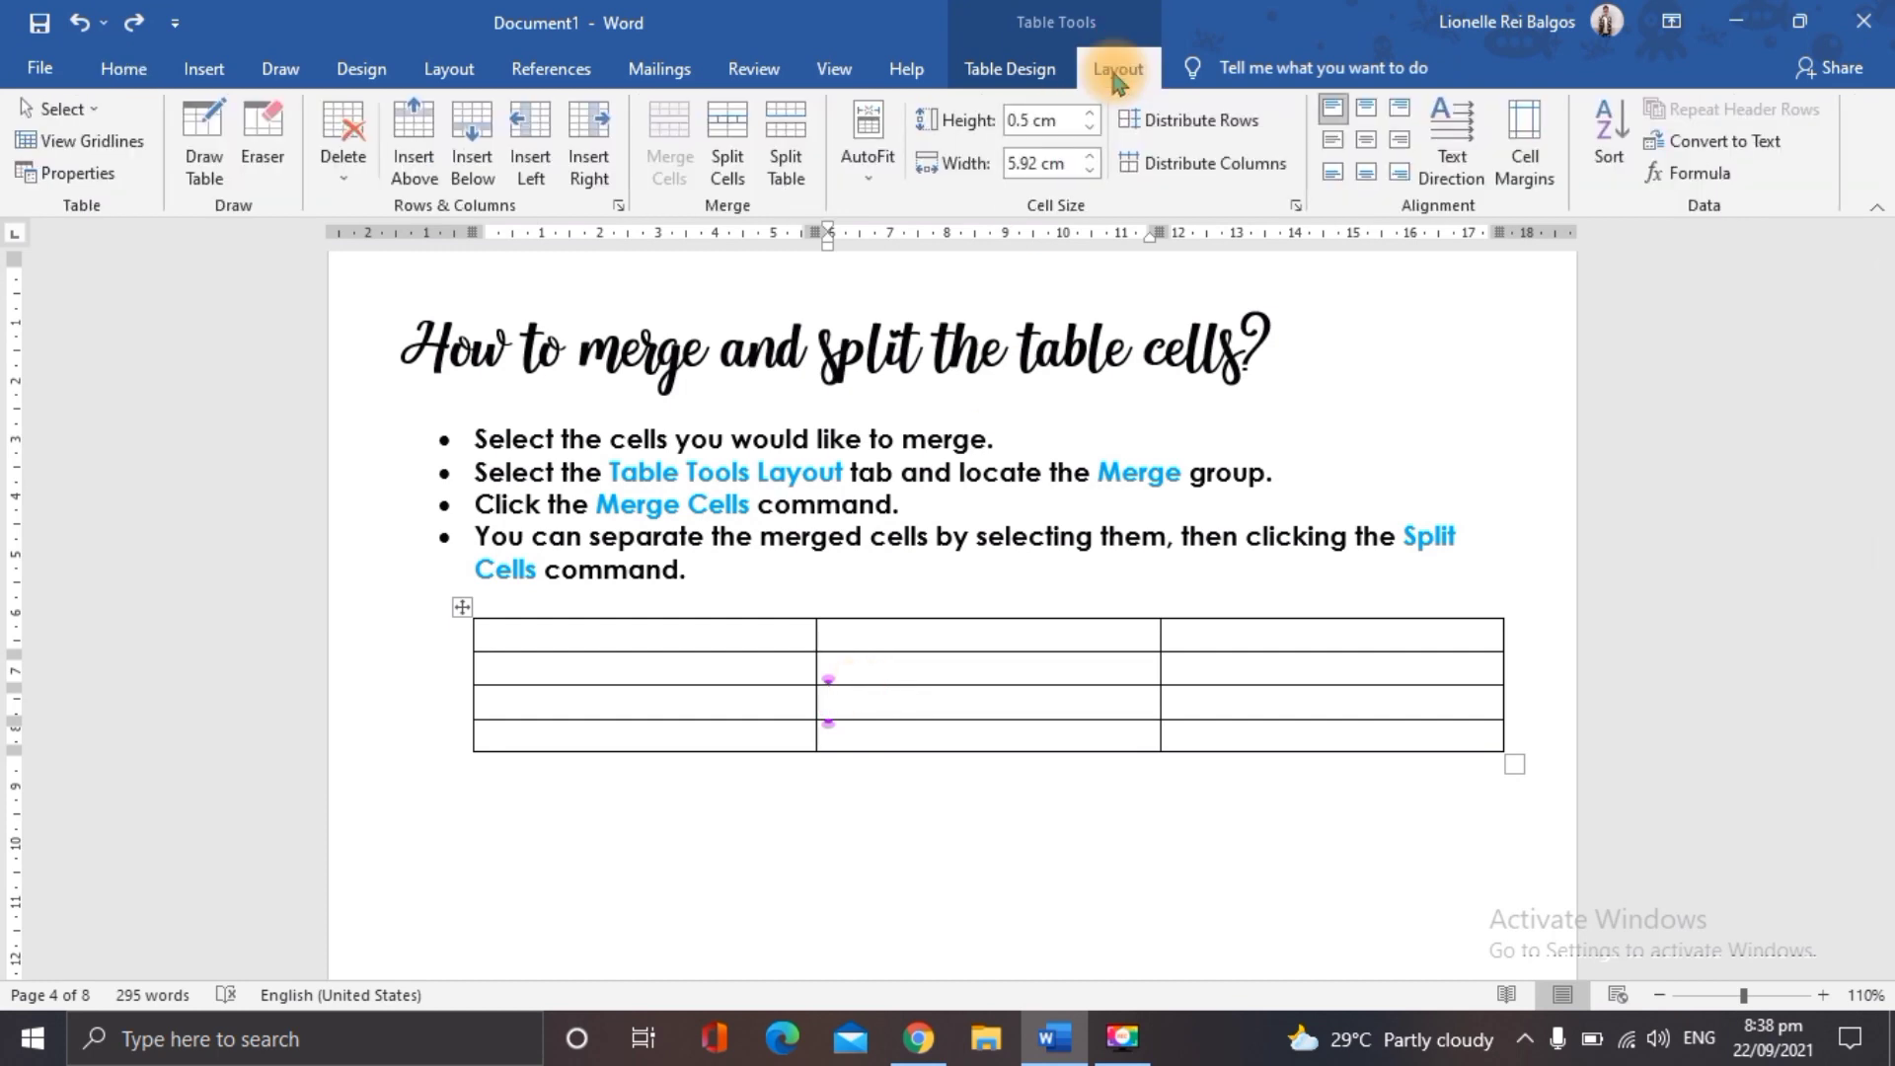
{"action": "left_click", "coordinate": [787, 156]}
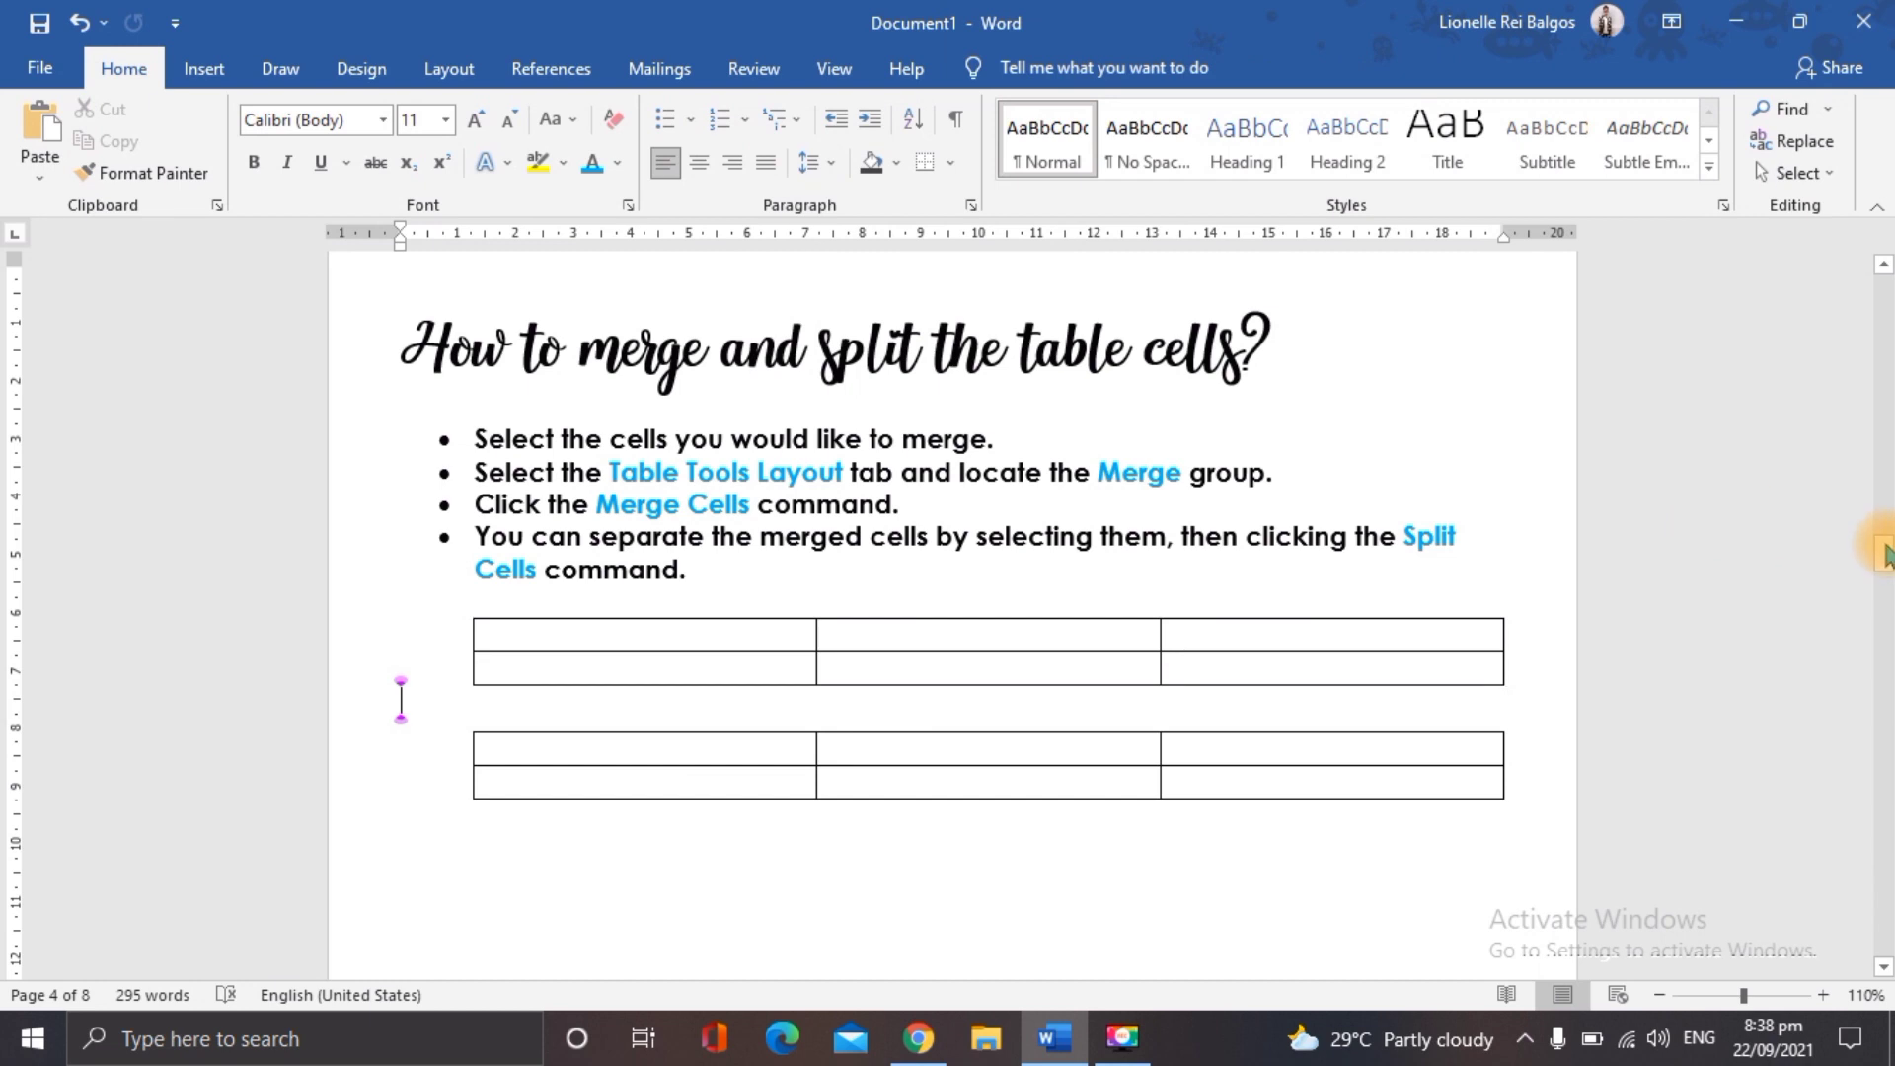
In the table under the cell width and height heading, set the first row's height to 1.5 cm.
{"action": "left_click_drag", "start_coordinate": [1886, 556], "coordinate": [1885, 637]}
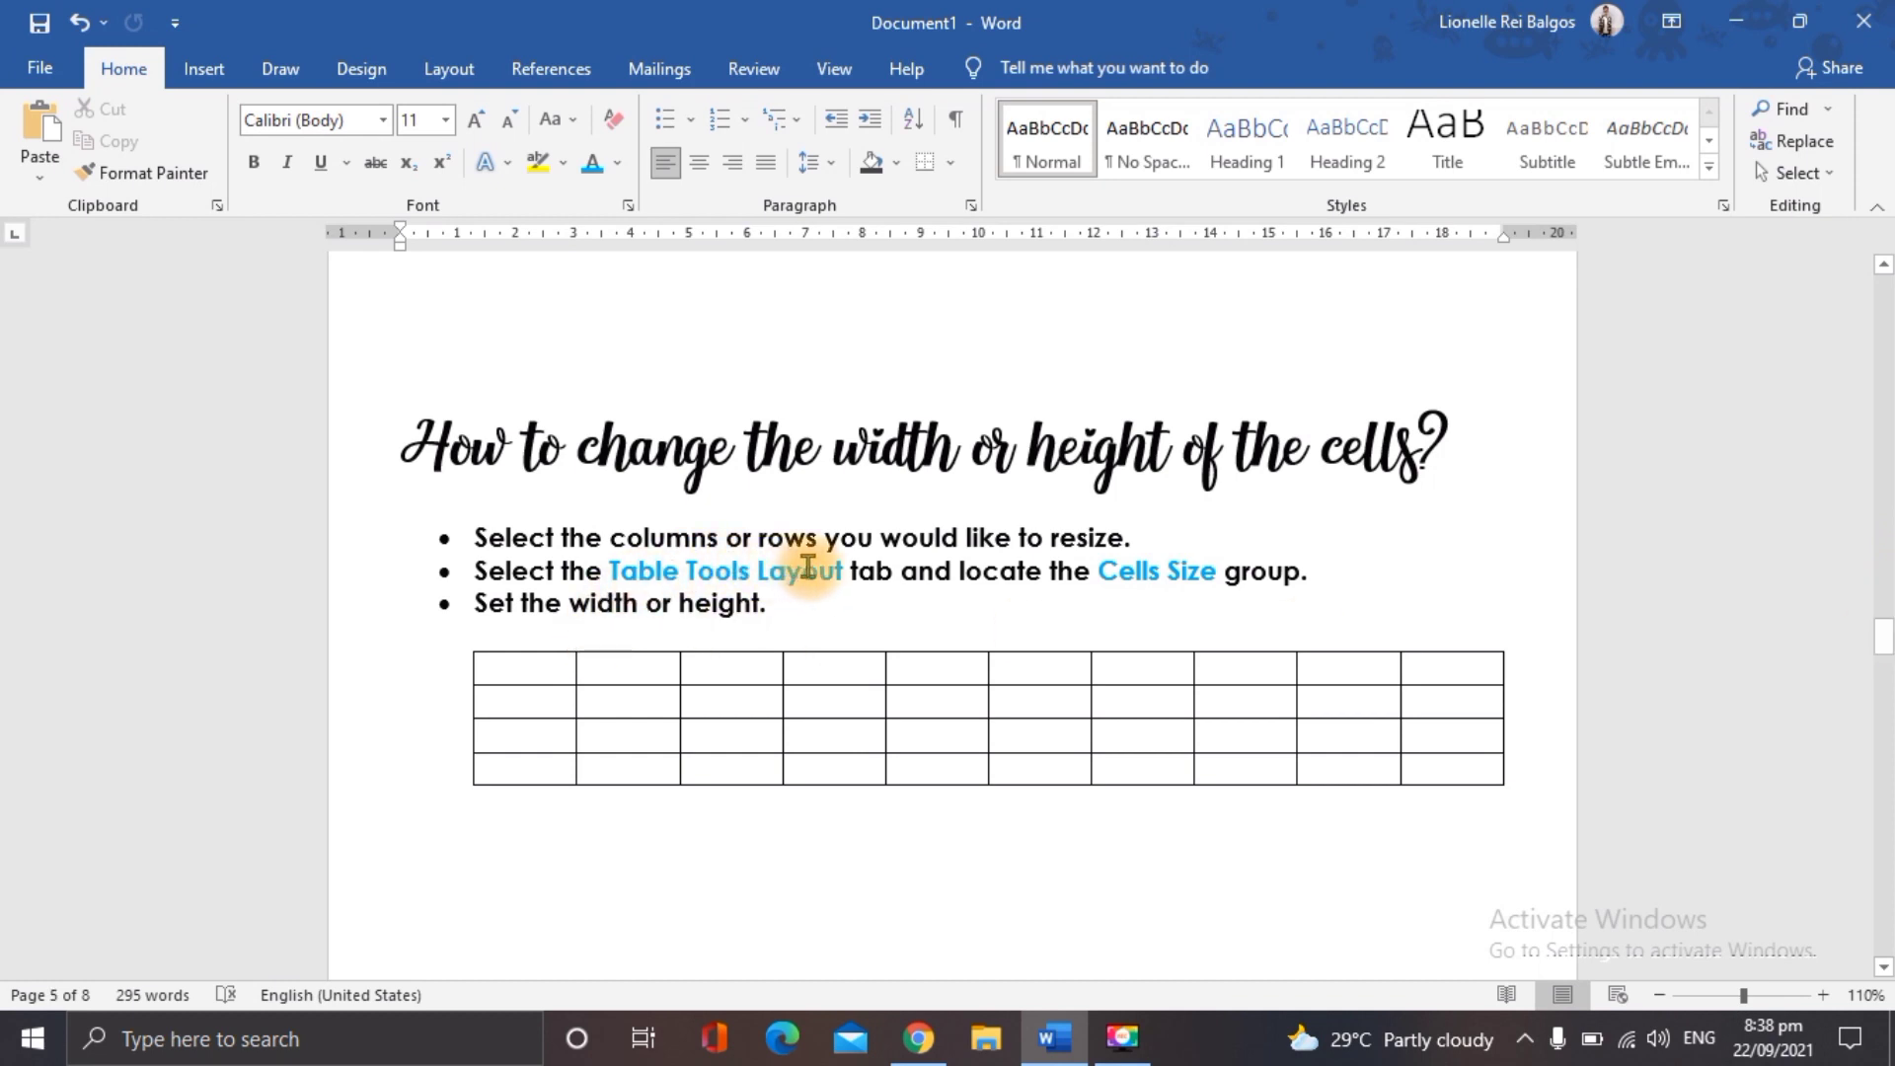
{"action": "left_click", "coordinate": [520, 679]}
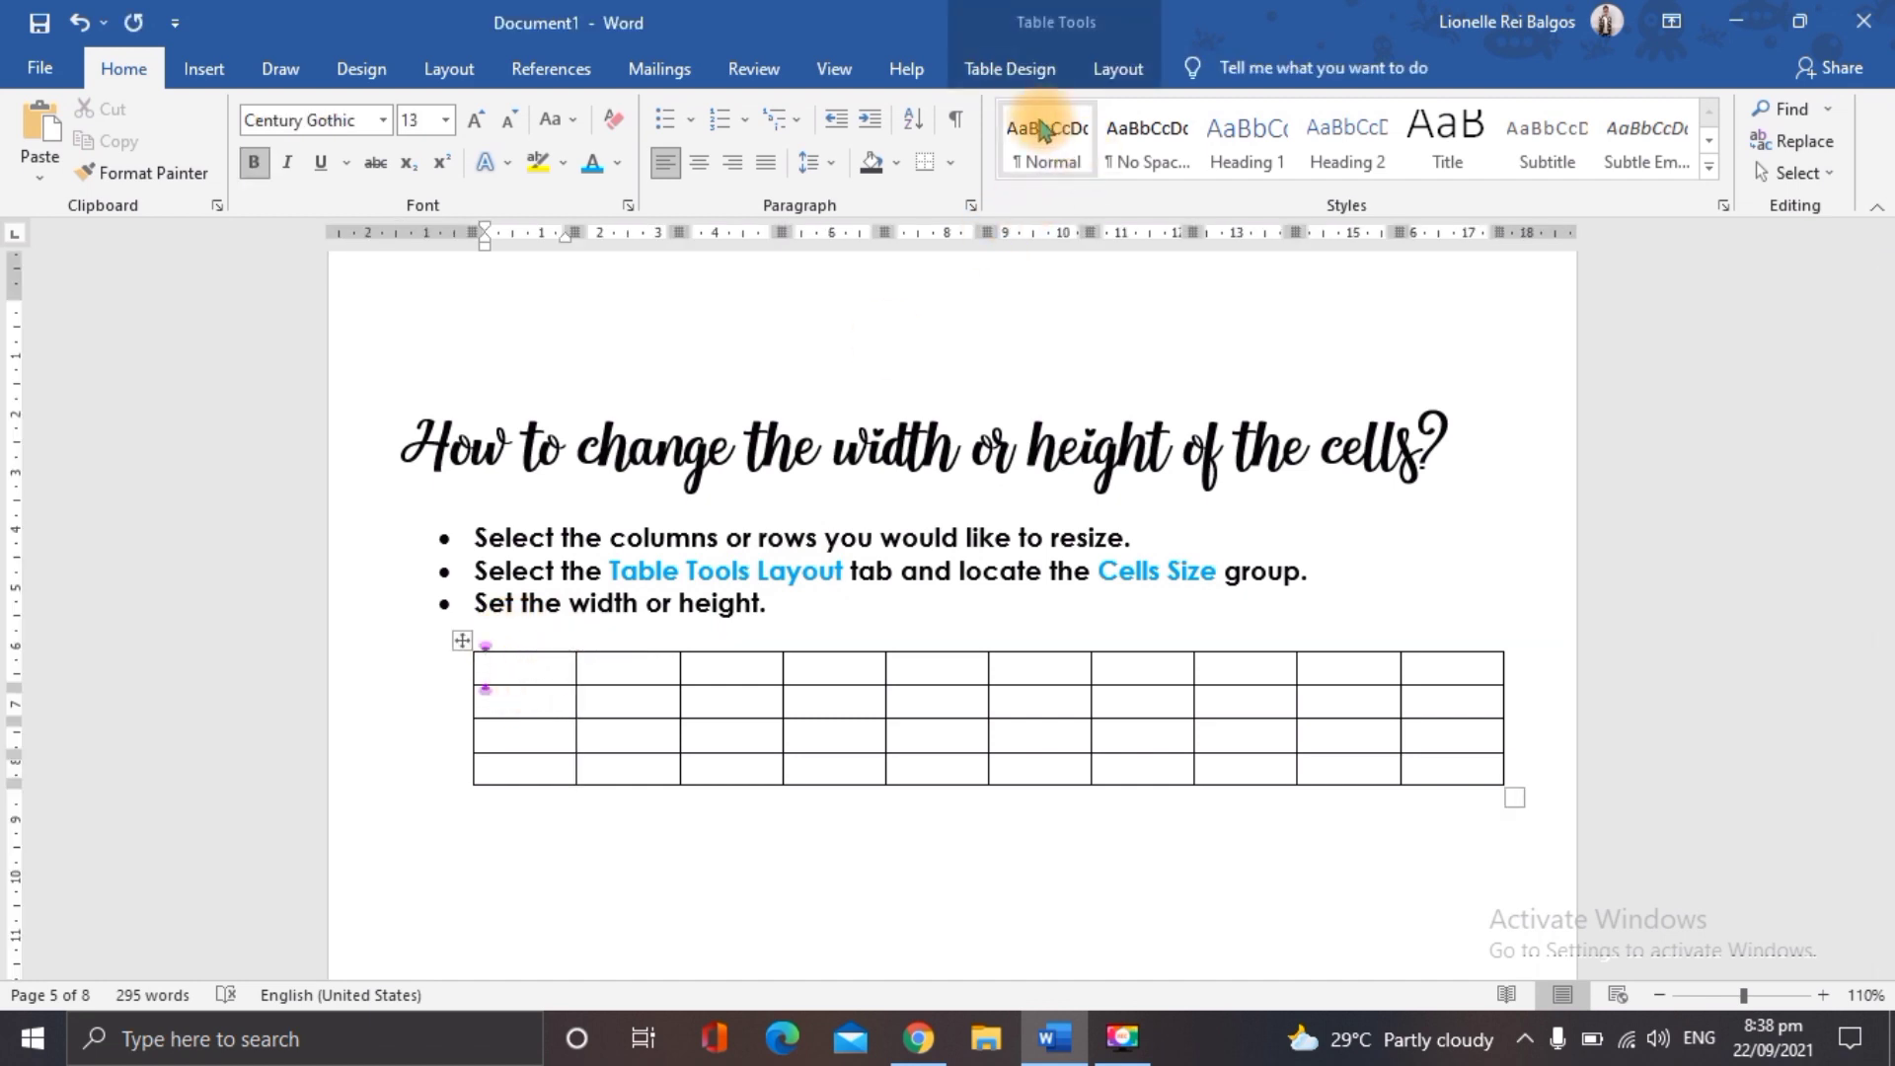
{"action": "left_click", "coordinate": [1110, 82]}
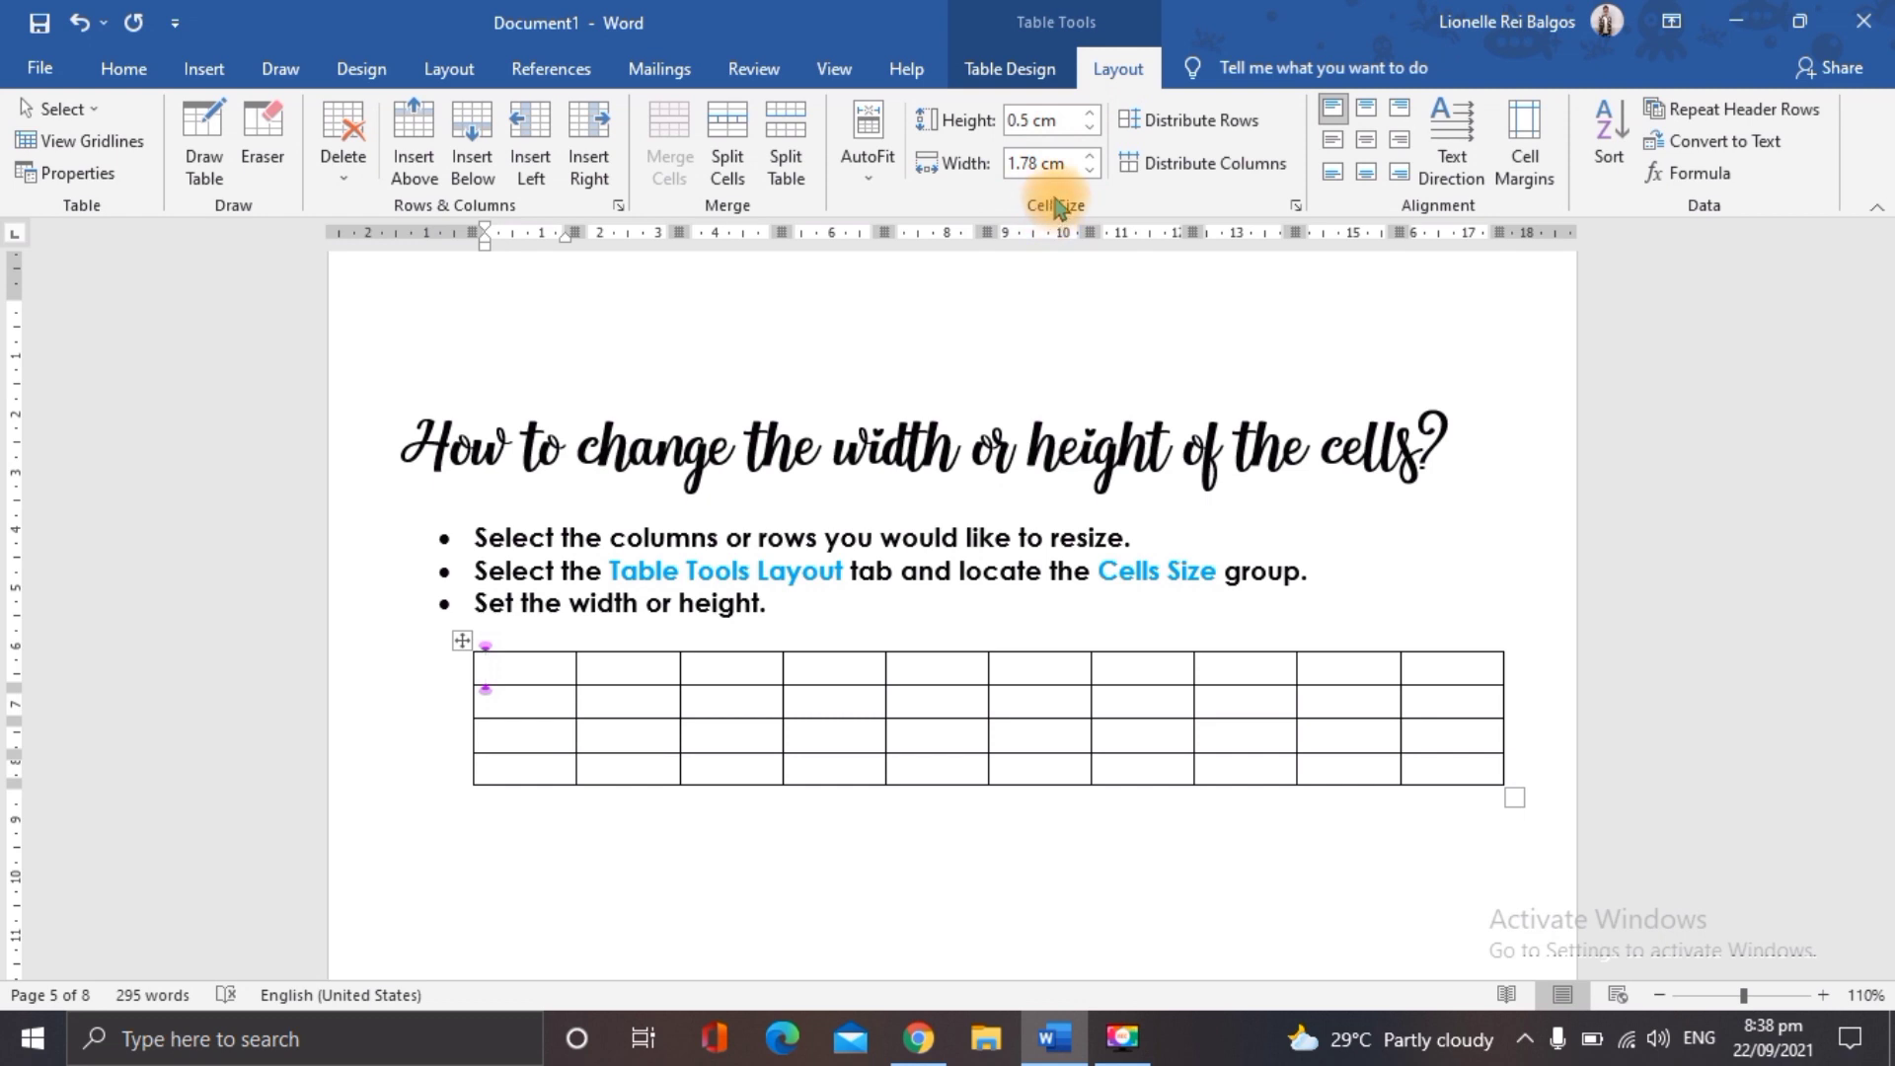
{"action": "left_click", "coordinate": [1091, 115]}
{"action": "left_click", "coordinate": [1091, 114]}
{"action": "left_click", "coordinate": [1091, 114]}
{"action": "left_click", "coordinate": [1091, 115]}
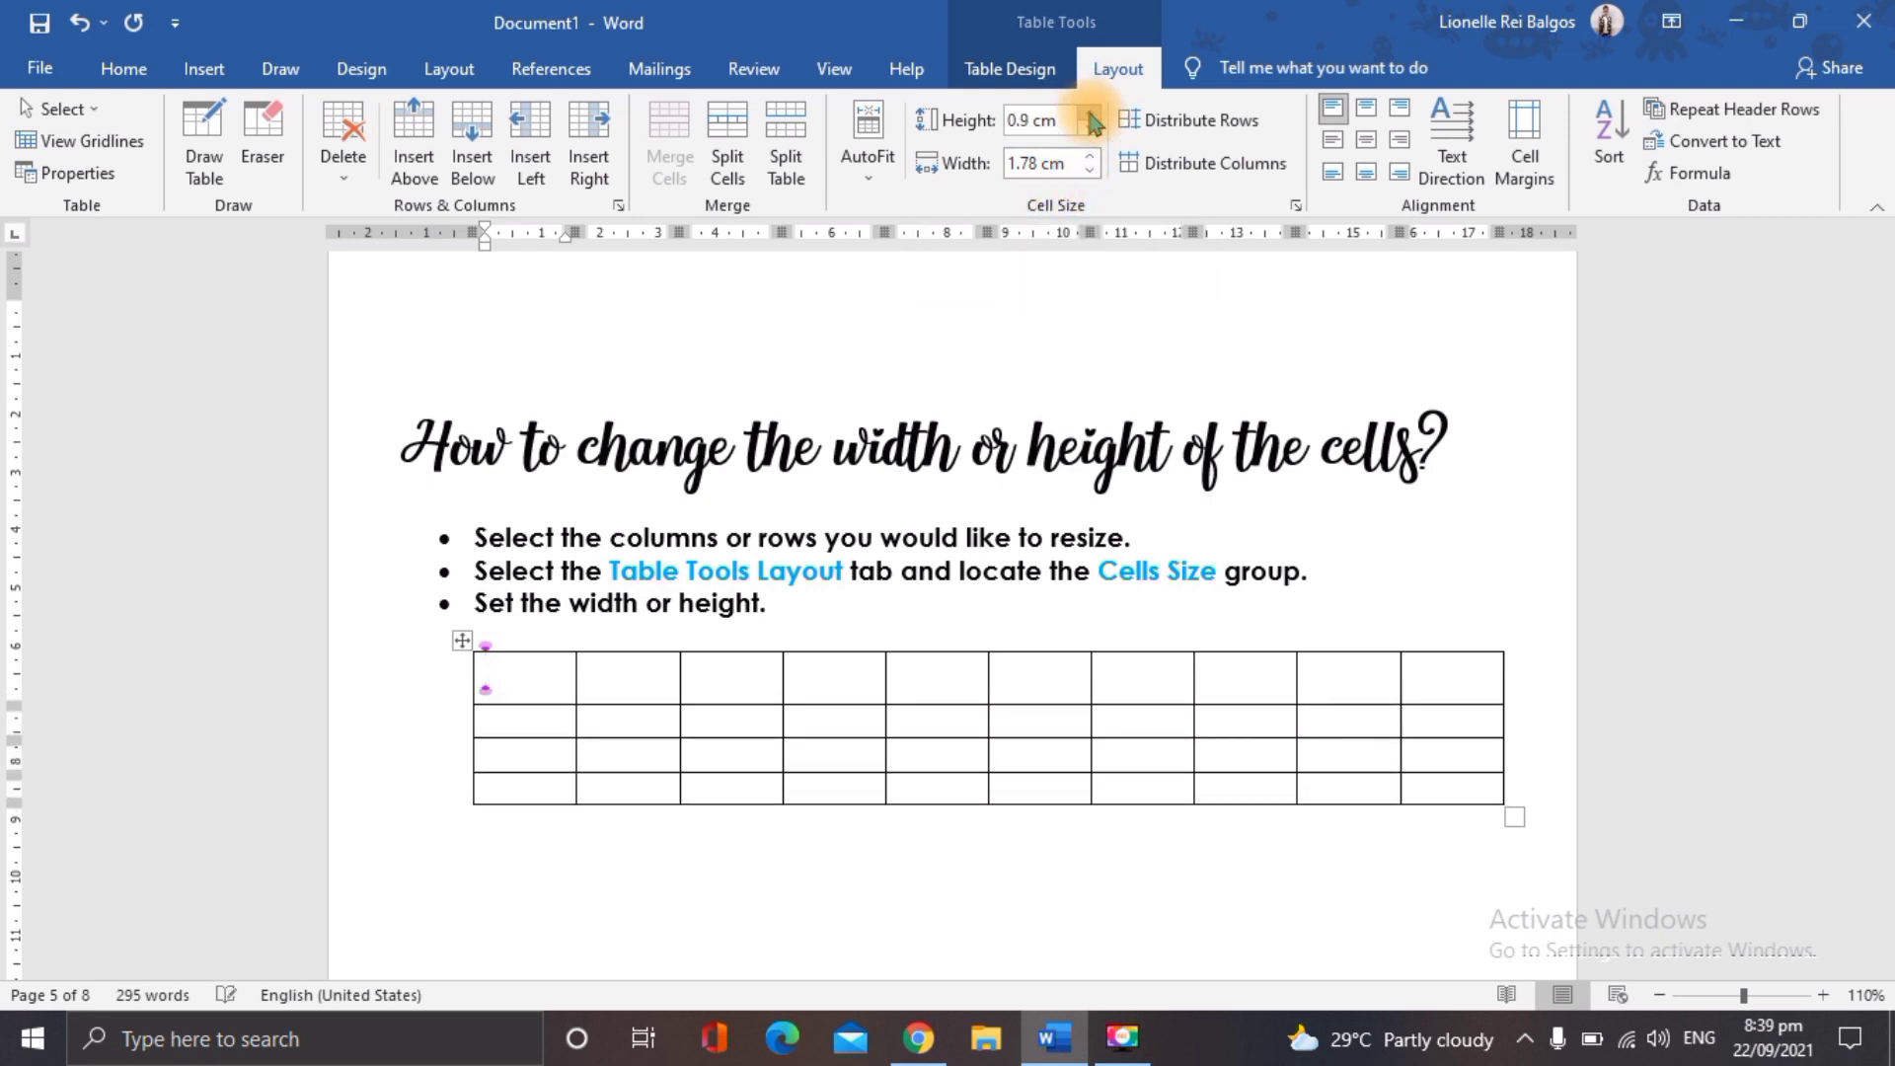
{"action": "left_click", "coordinate": [1090, 114]}
{"action": "left_click", "coordinate": [1091, 114]}
{"action": "left_click", "coordinate": [1091, 114]}
{"action": "left_click", "coordinate": [1091, 115]}
{"action": "left_click", "coordinate": [1091, 115]}
{"action": "left_click", "coordinate": [1091, 115]}
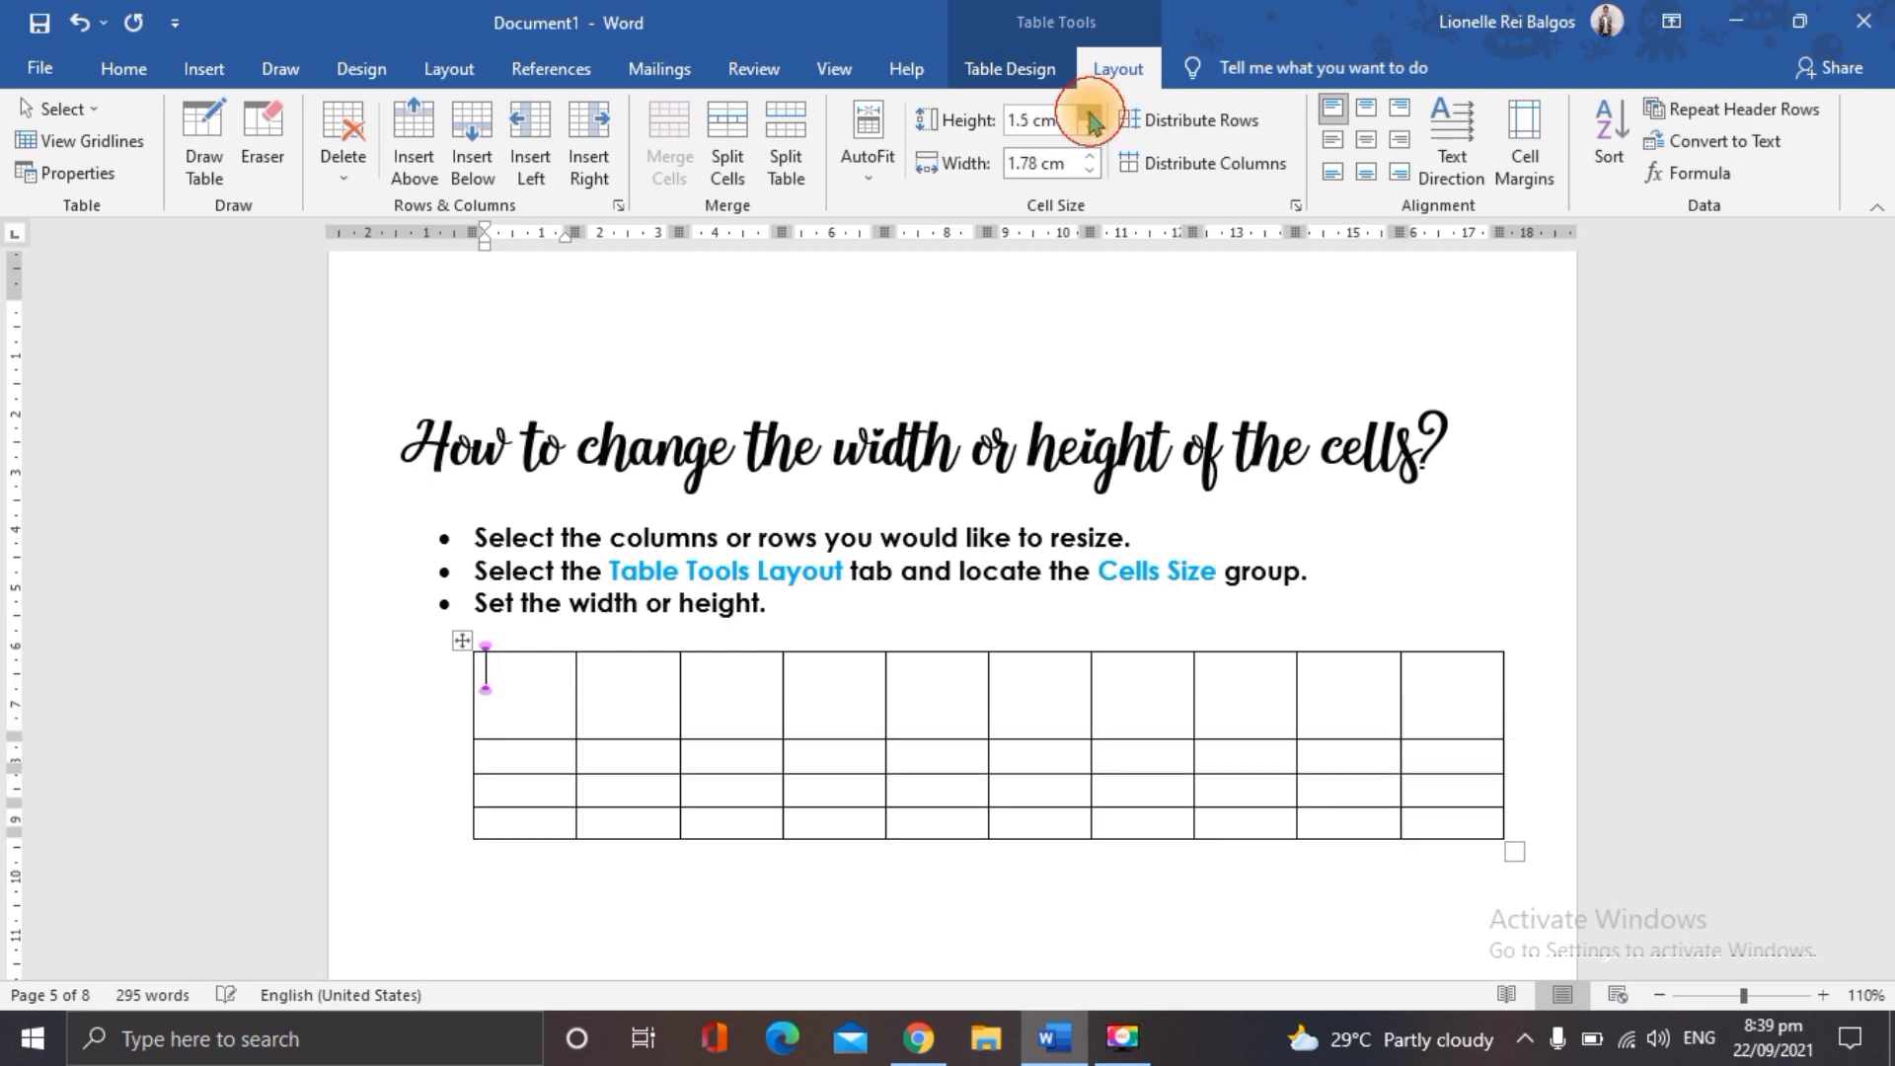
Reduce the height of the table's first row to 0.3 cm.
{"action": "left_click", "coordinate": [1091, 129]}
{"action": "left_click", "coordinate": [1091, 129]}
{"action": "left_click", "coordinate": [1091, 129]}
{"action": "left_click", "coordinate": [1091, 128]}
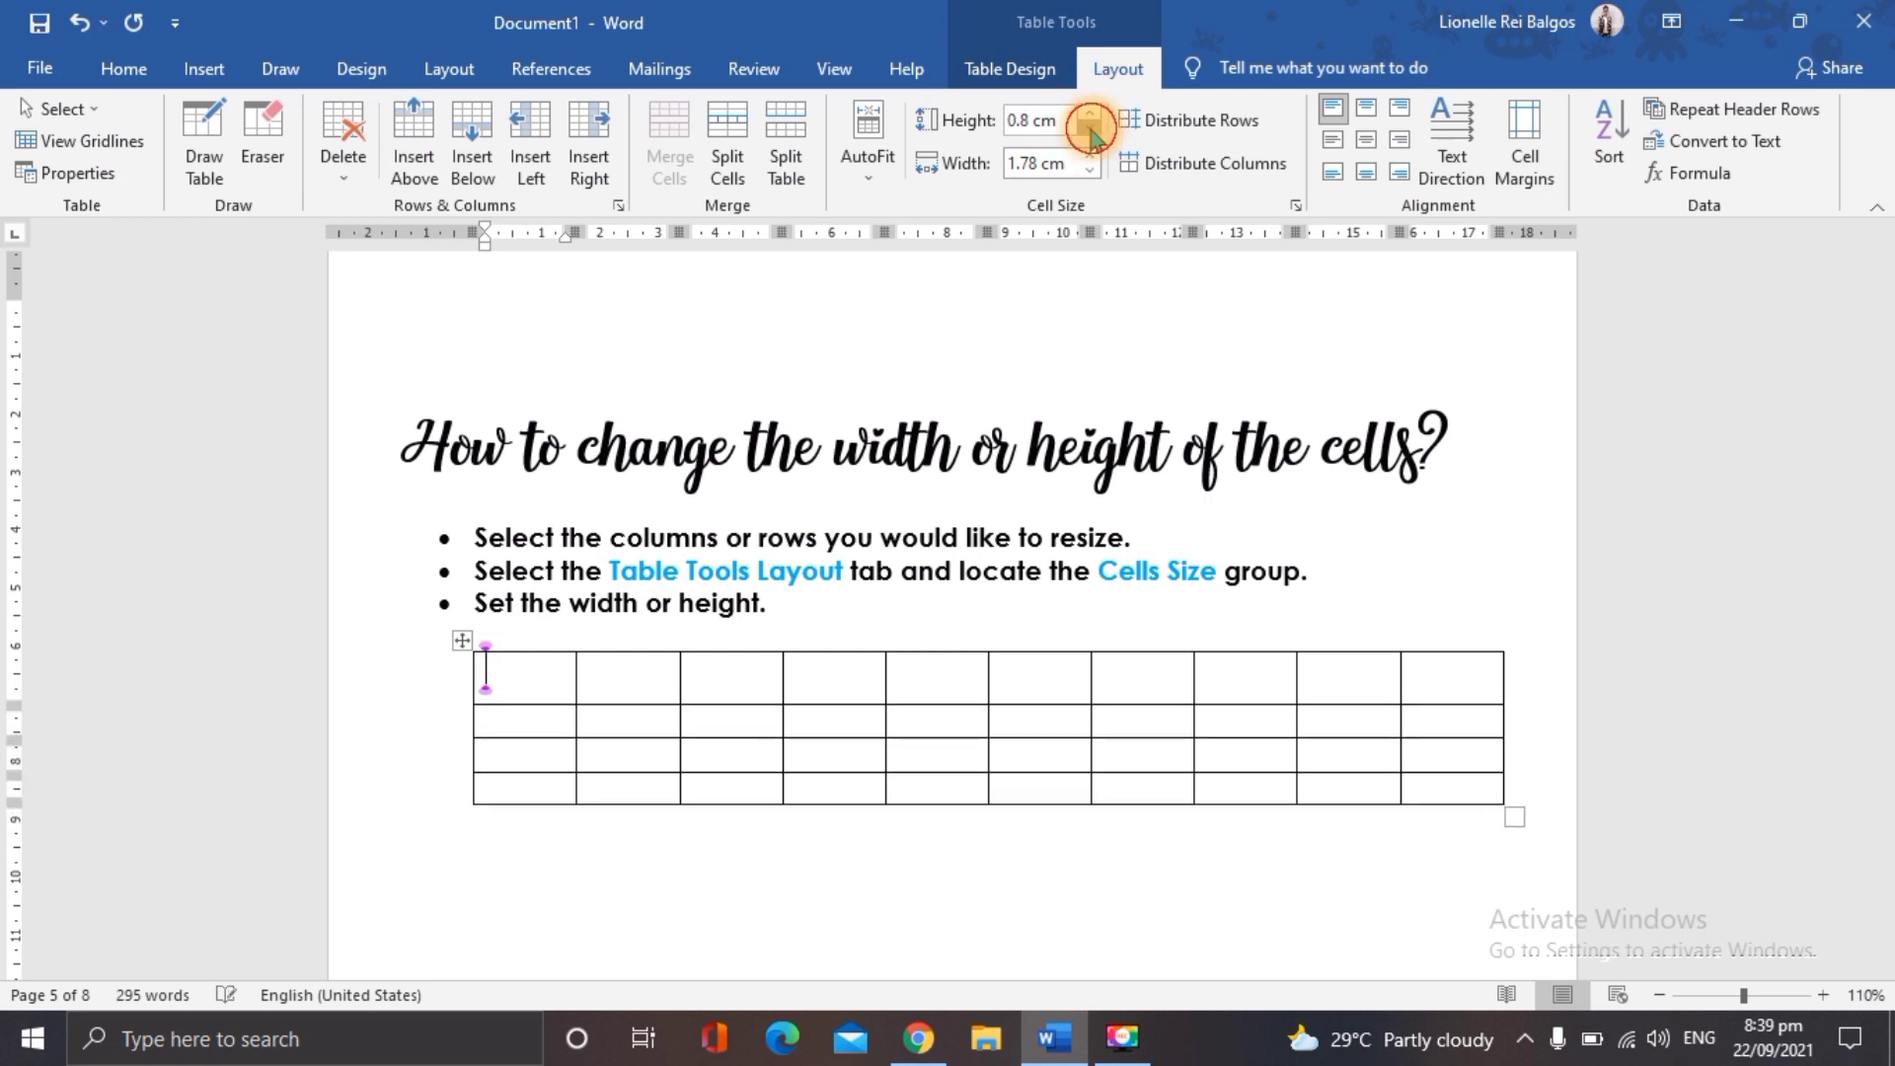
{"action": "left_click", "coordinate": [1090, 129]}
{"action": "left_click", "coordinate": [1091, 128]}
{"action": "left_click", "coordinate": [1091, 128]}
{"action": "left_click", "coordinate": [1091, 128]}
{"action": "left_click", "coordinate": [1091, 130]}
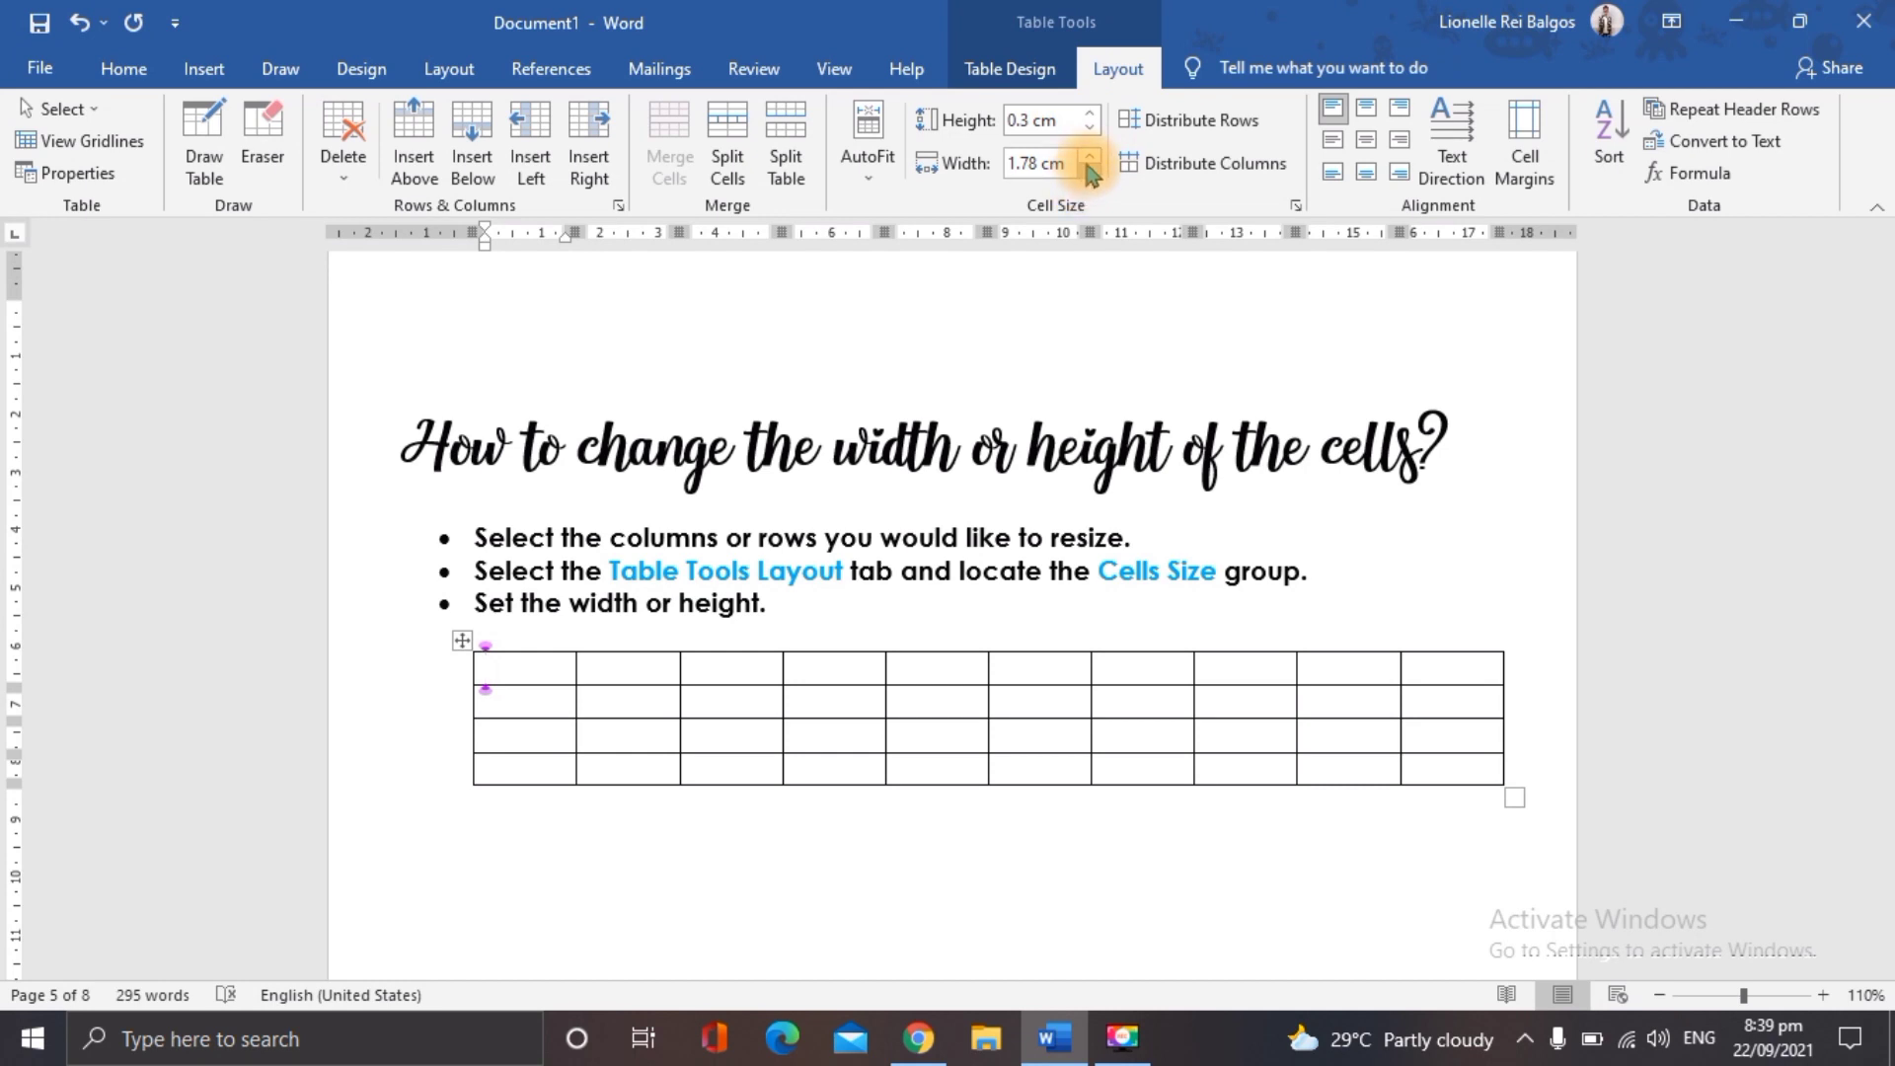
Widen the table's first column to 2.3 cm.
{"action": "left_click", "coordinate": [1089, 157]}
{"action": "left_click", "coordinate": [1089, 157]}
{"action": "left_click", "coordinate": [1089, 157]}
{"action": "left_click", "coordinate": [1089, 157]}
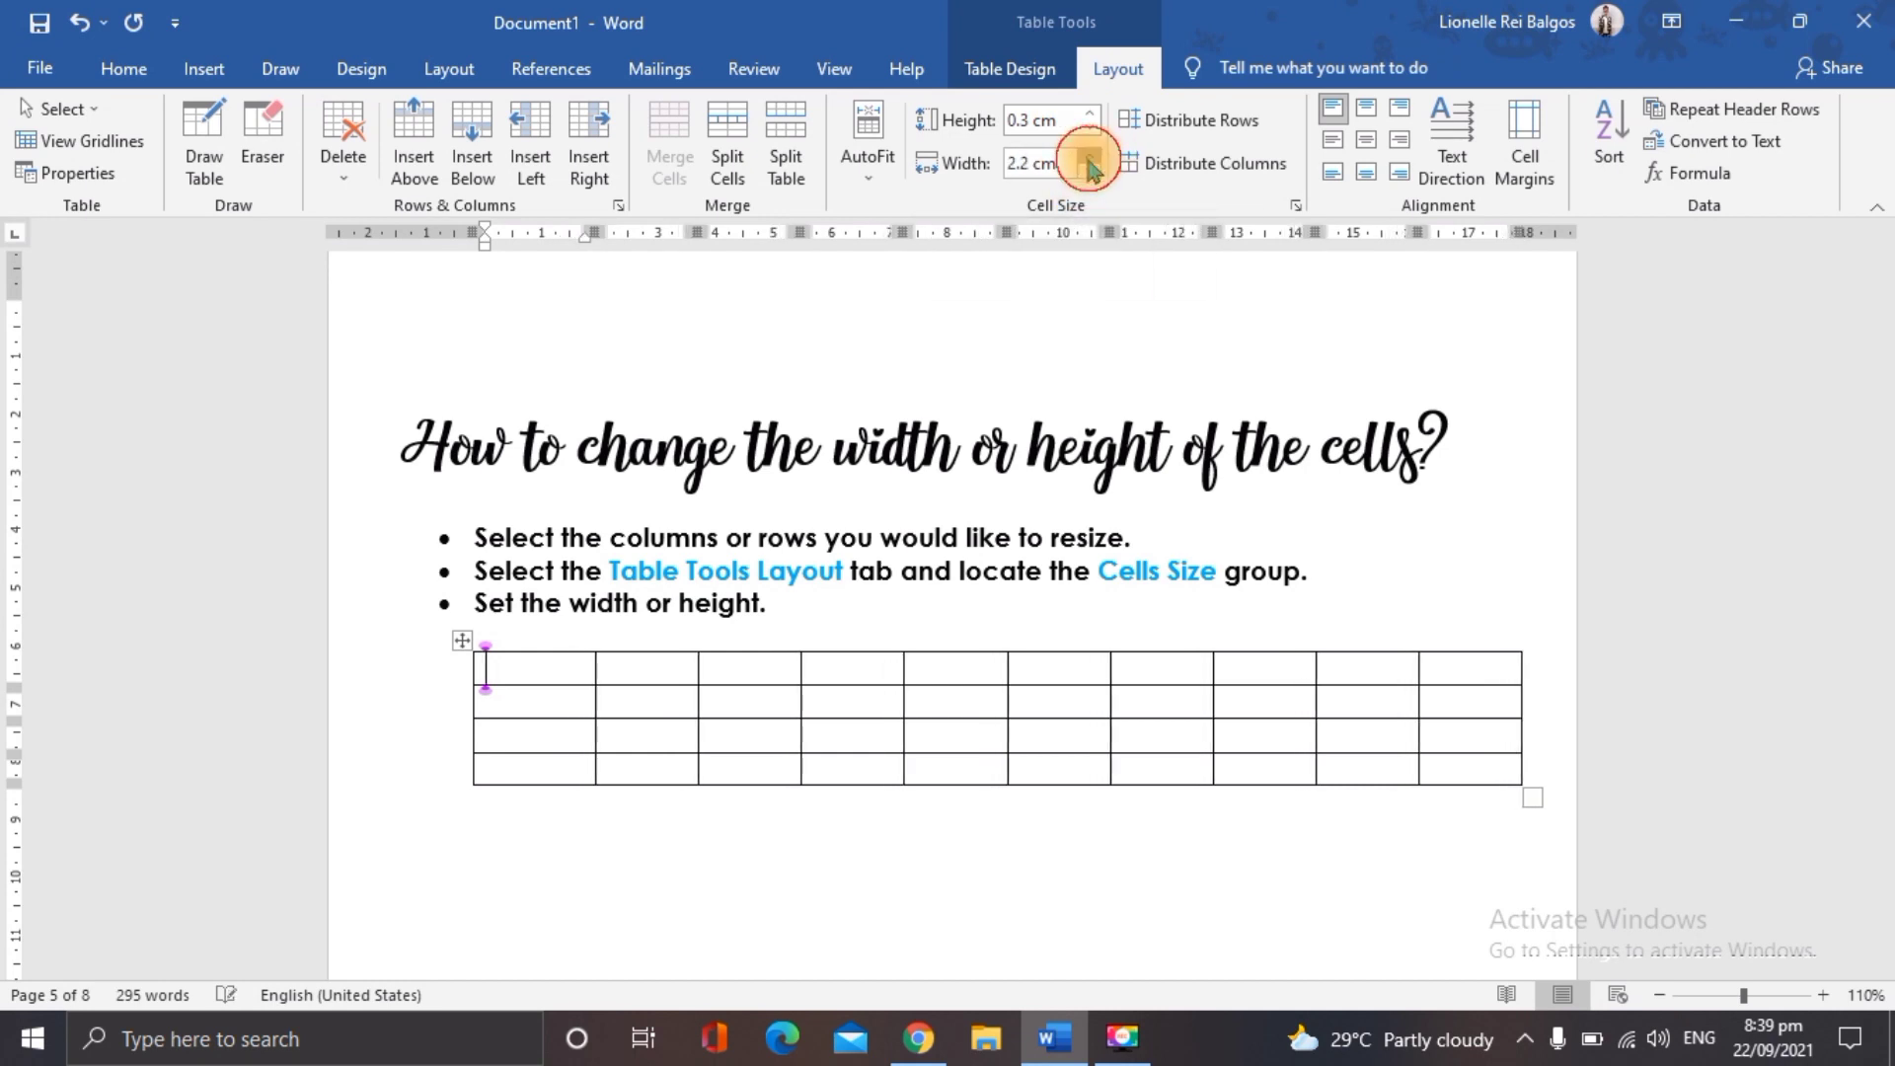
{"action": "left_click", "coordinate": [1089, 157]}
{"action": "left_click", "coordinate": [1089, 157]}
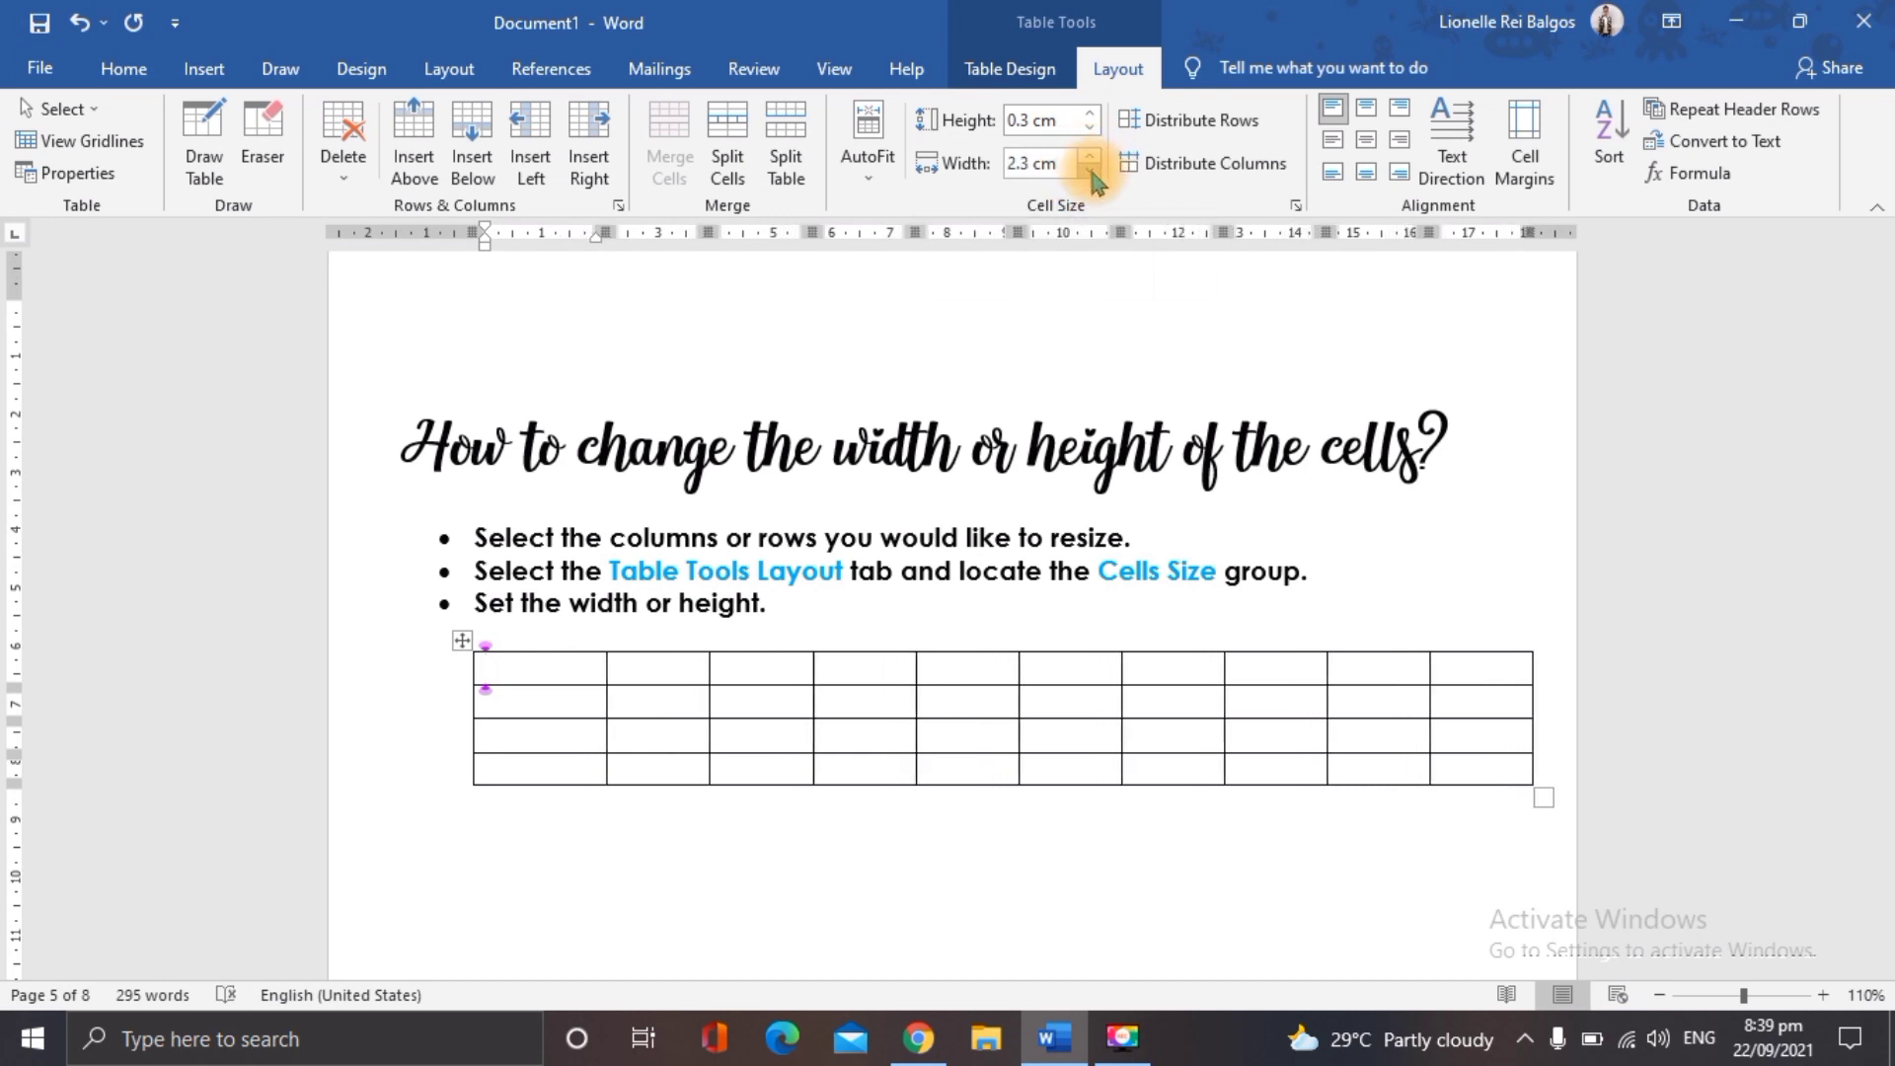
Narrow the table's first column to 1.5 cm.
{"action": "left_click", "coordinate": [1091, 173]}
{"action": "left_click", "coordinate": [1091, 174]}
{"action": "left_click", "coordinate": [1091, 173]}
{"action": "left_click", "coordinate": [1091, 173]}
{"action": "left_click", "coordinate": [1091, 174]}
{"action": "left_click", "coordinate": [1091, 174]}
{"action": "left_click", "coordinate": [1091, 174]}
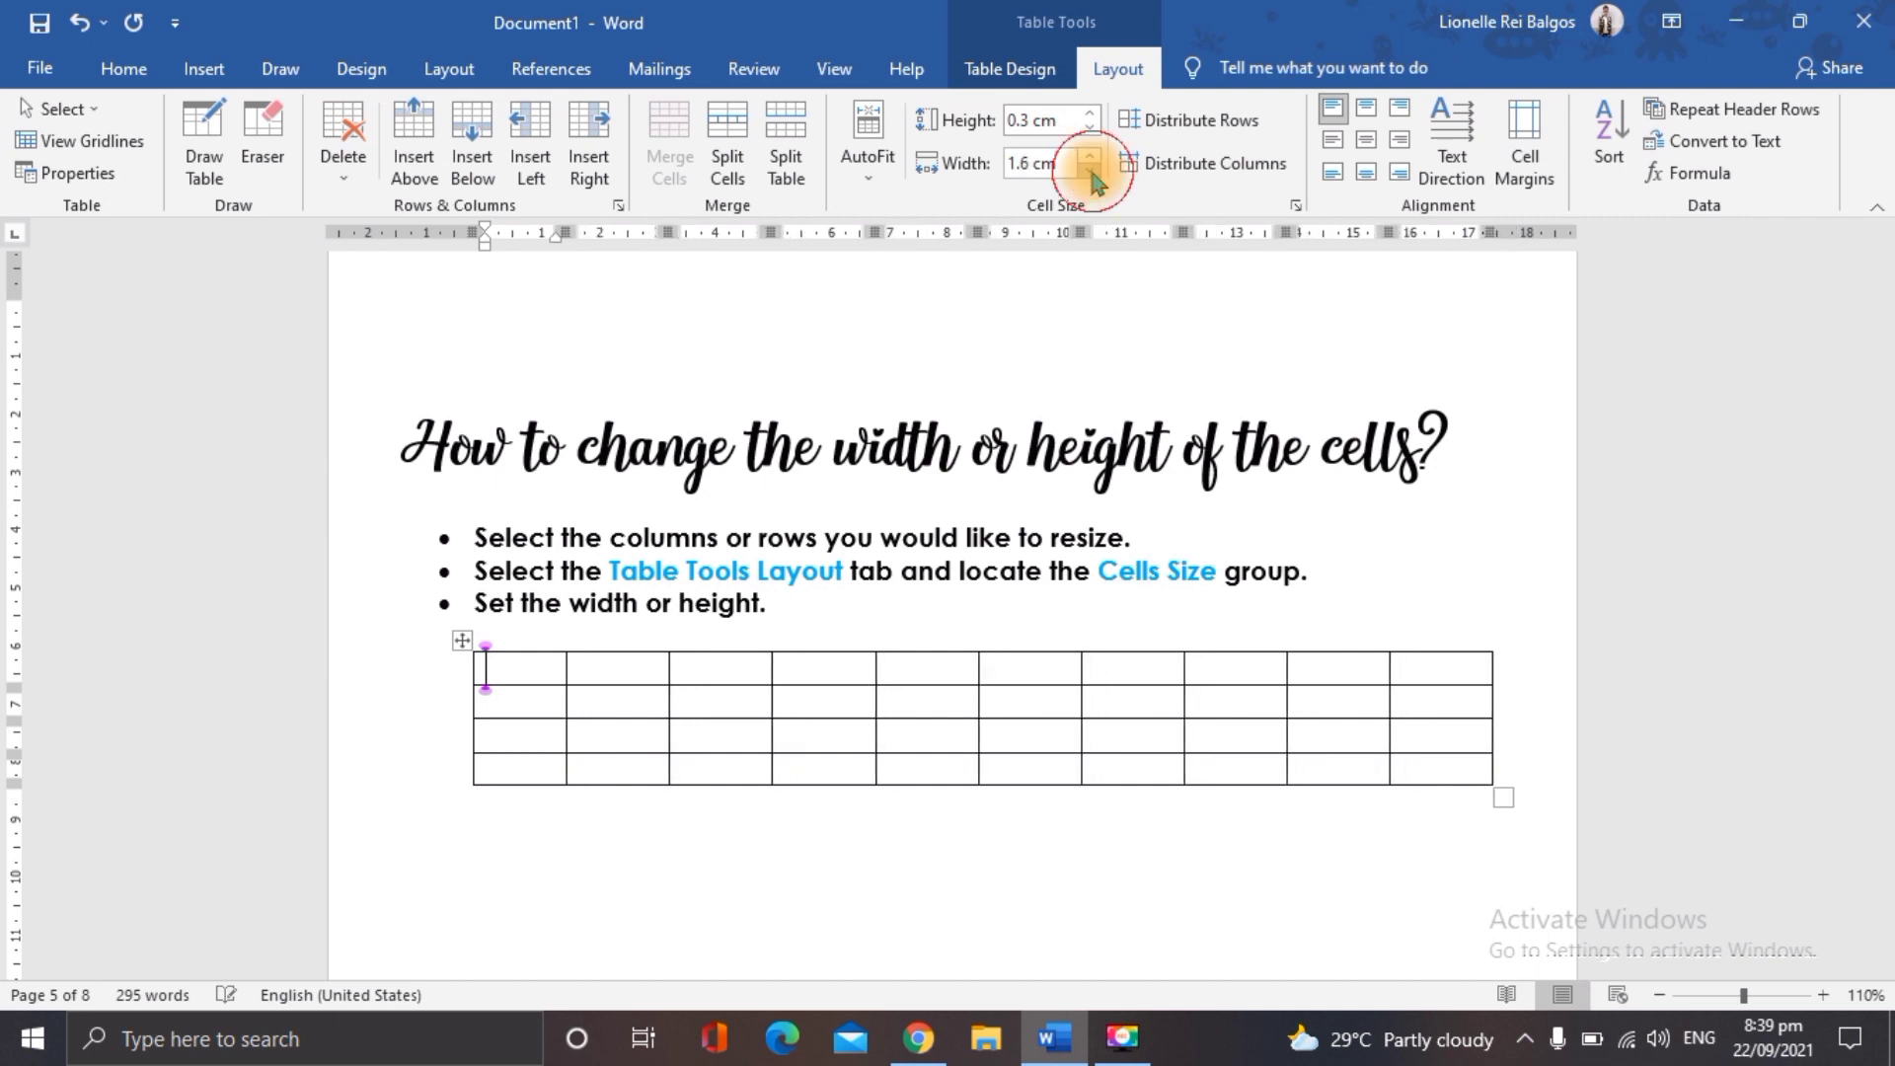
{"action": "left_click", "coordinate": [1091, 174]}
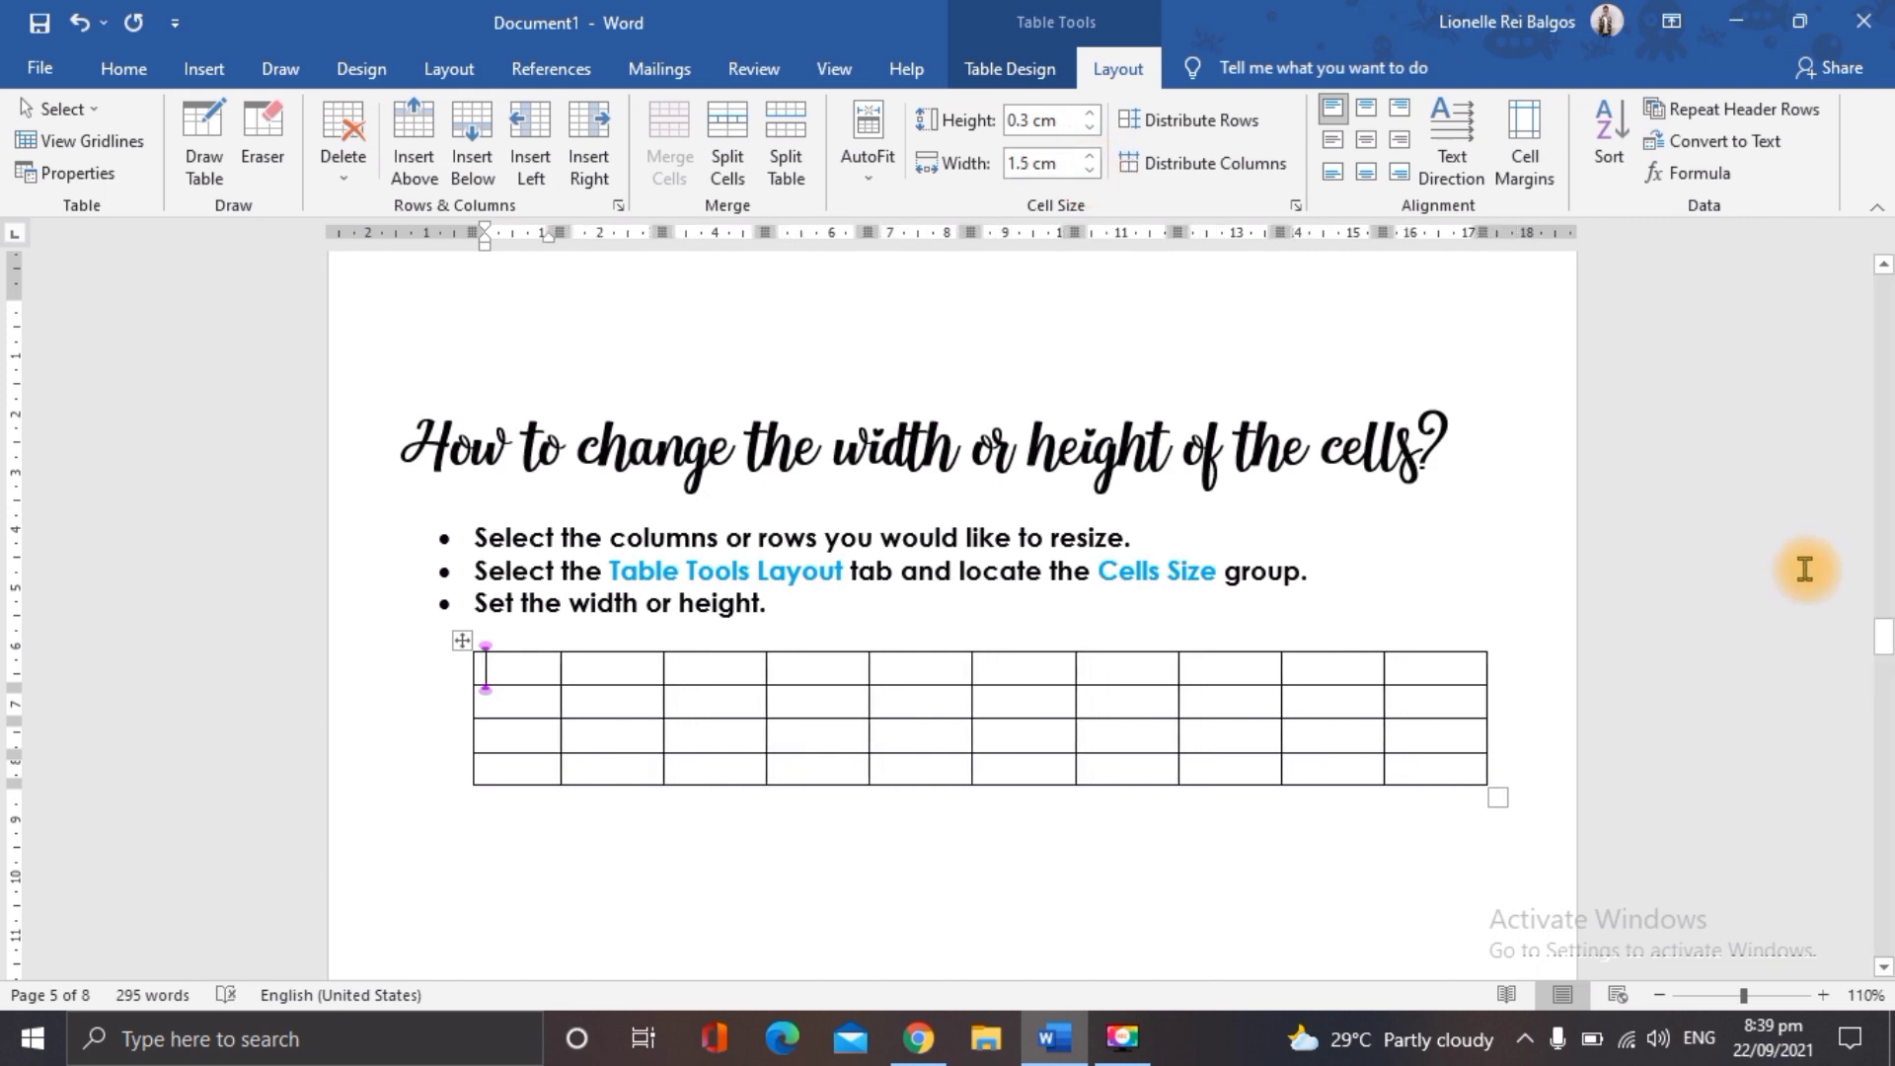
Apply the blue grid table style with a solid blue header row and banded rows to the table under the table style heading.
{"action": "left_click_drag", "start_coordinate": [1877, 621], "coordinate": [1884, 726]}
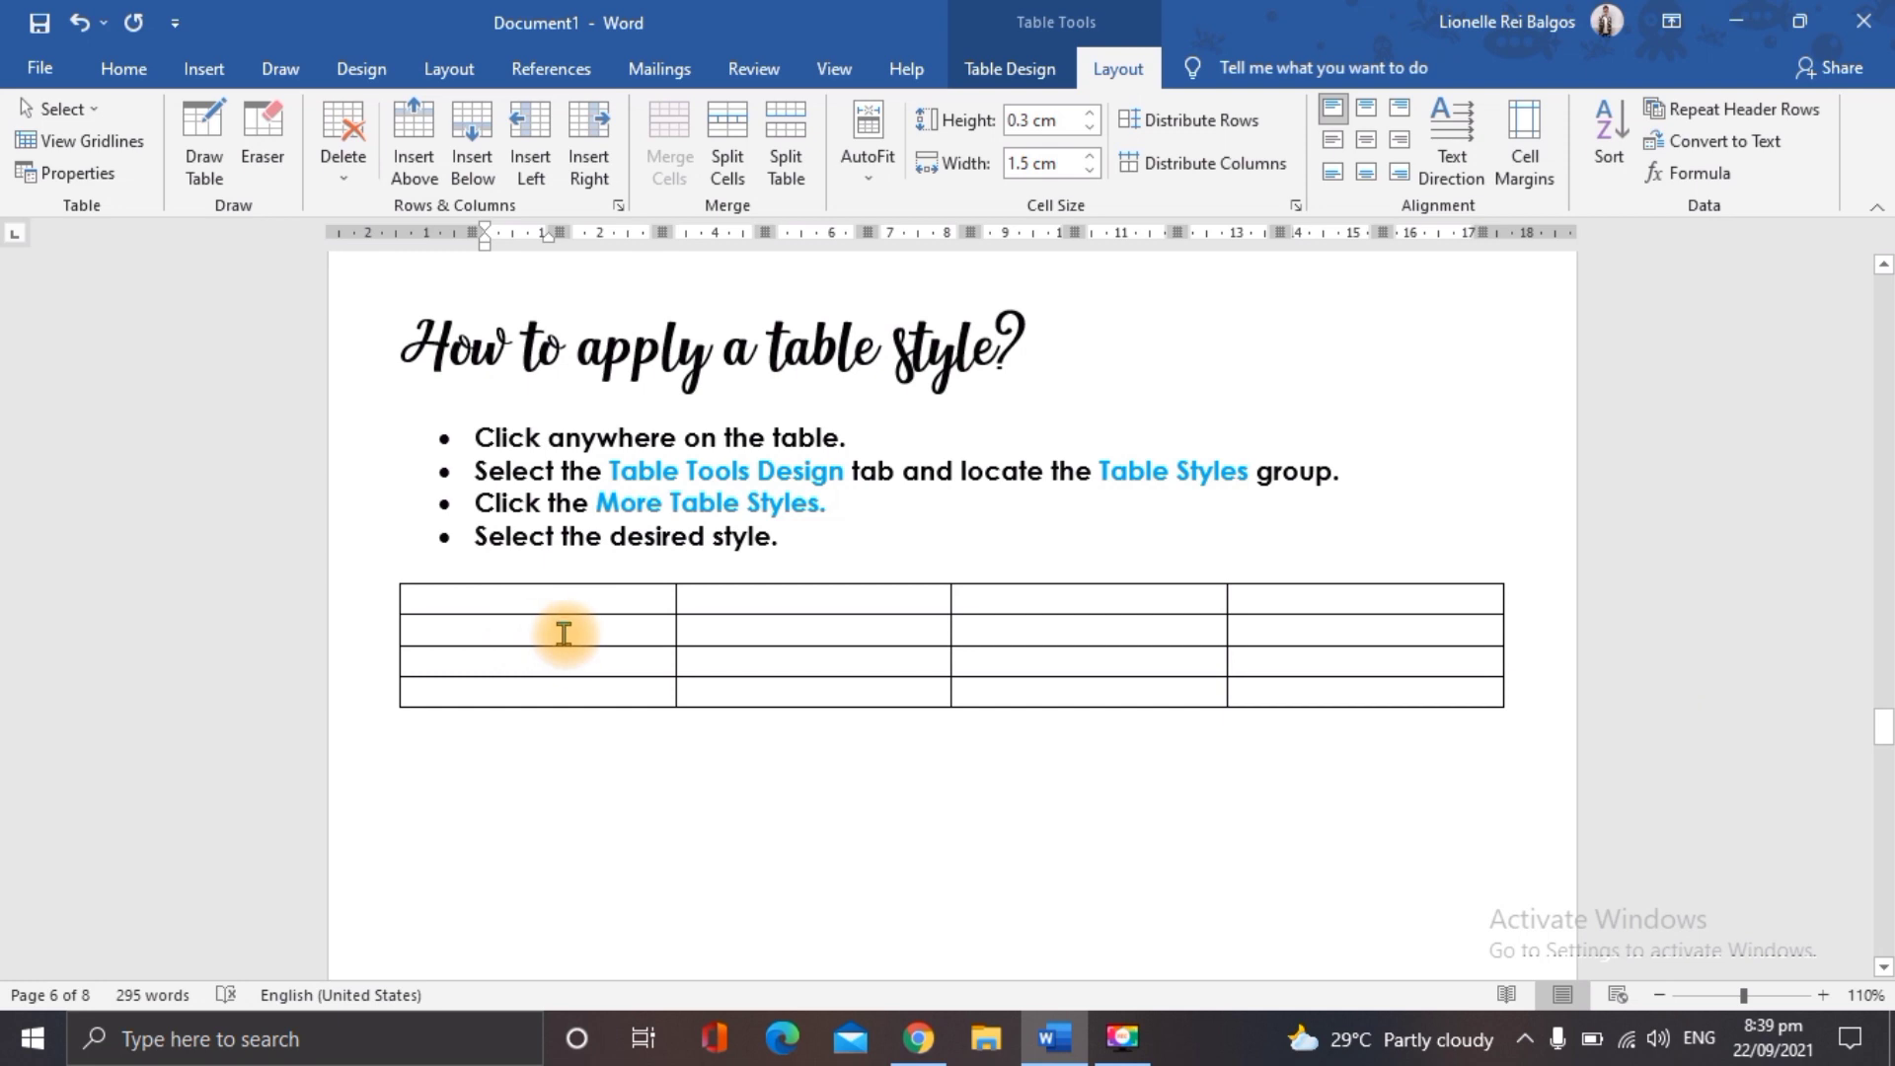
{"action": "left_click", "coordinate": [515, 622]}
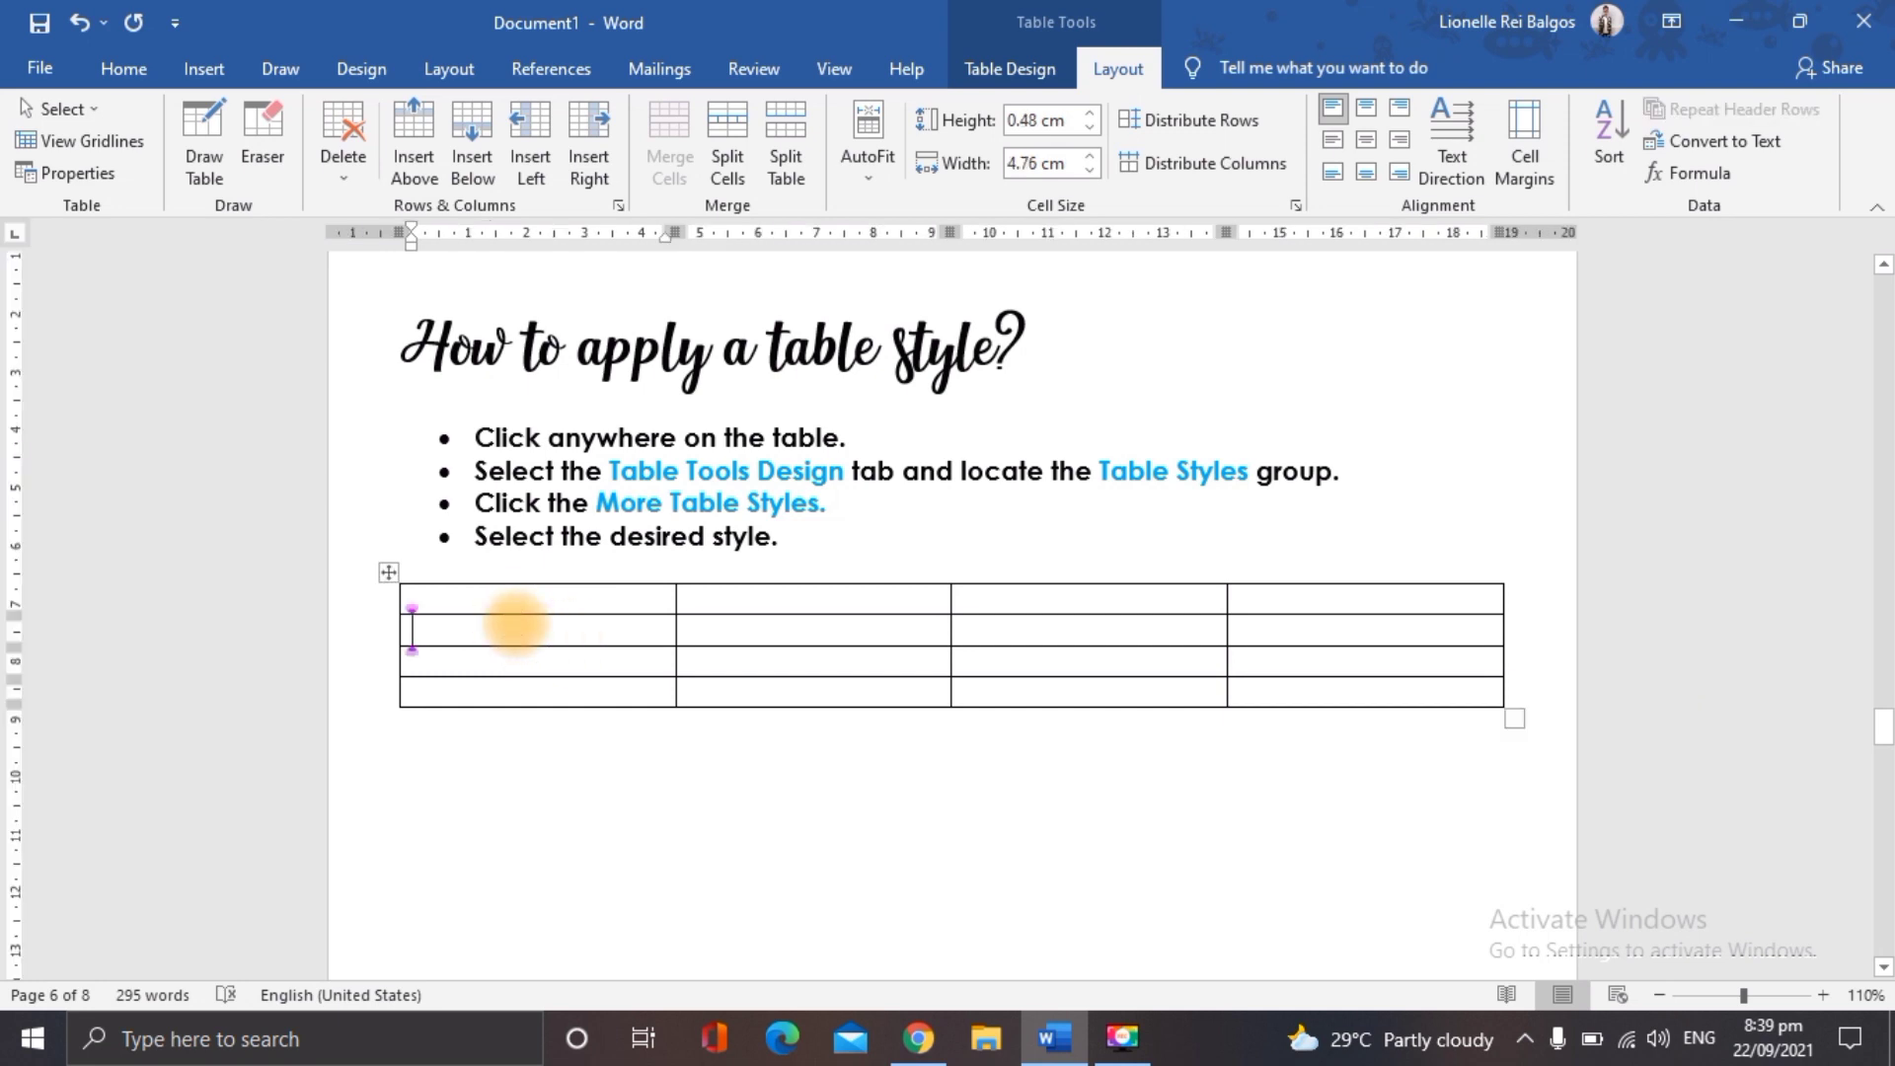
{"action": "left_click", "coordinate": [1037, 75]}
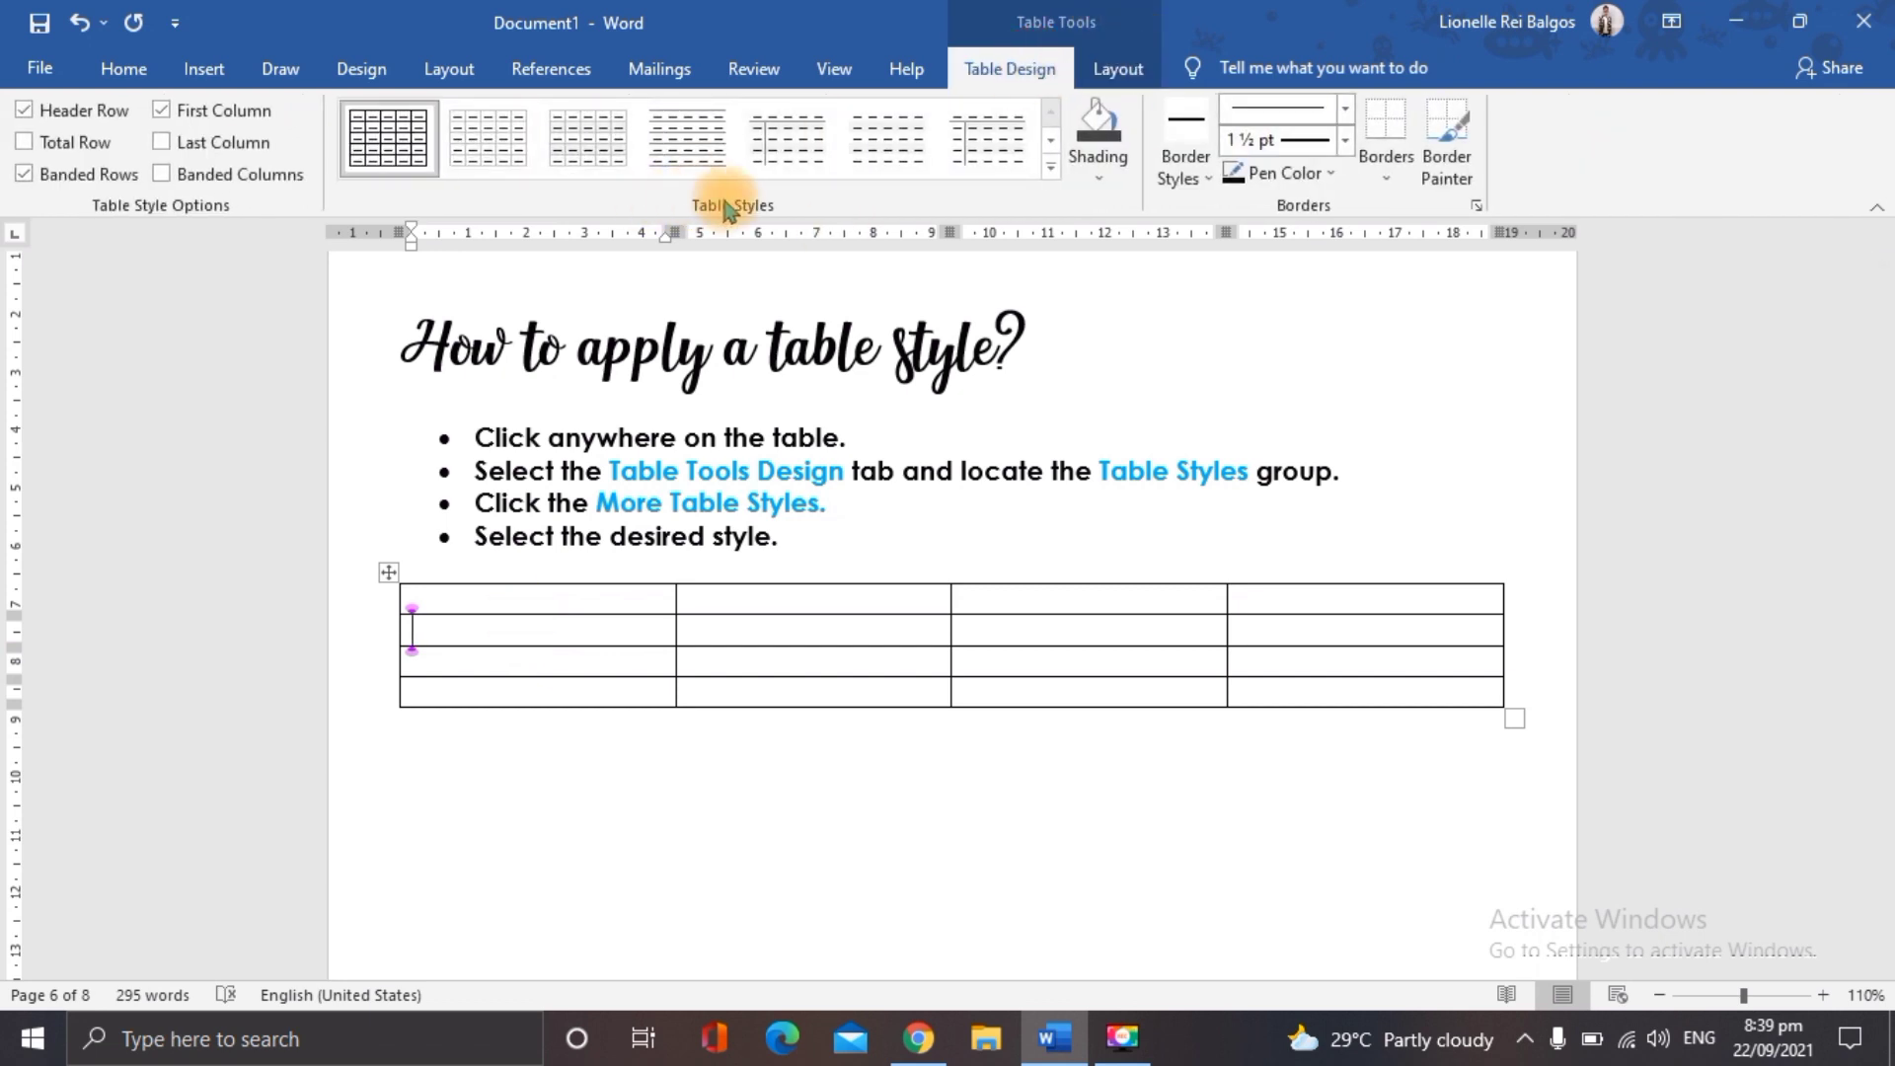
{"action": "left_click", "coordinate": [1053, 173]}
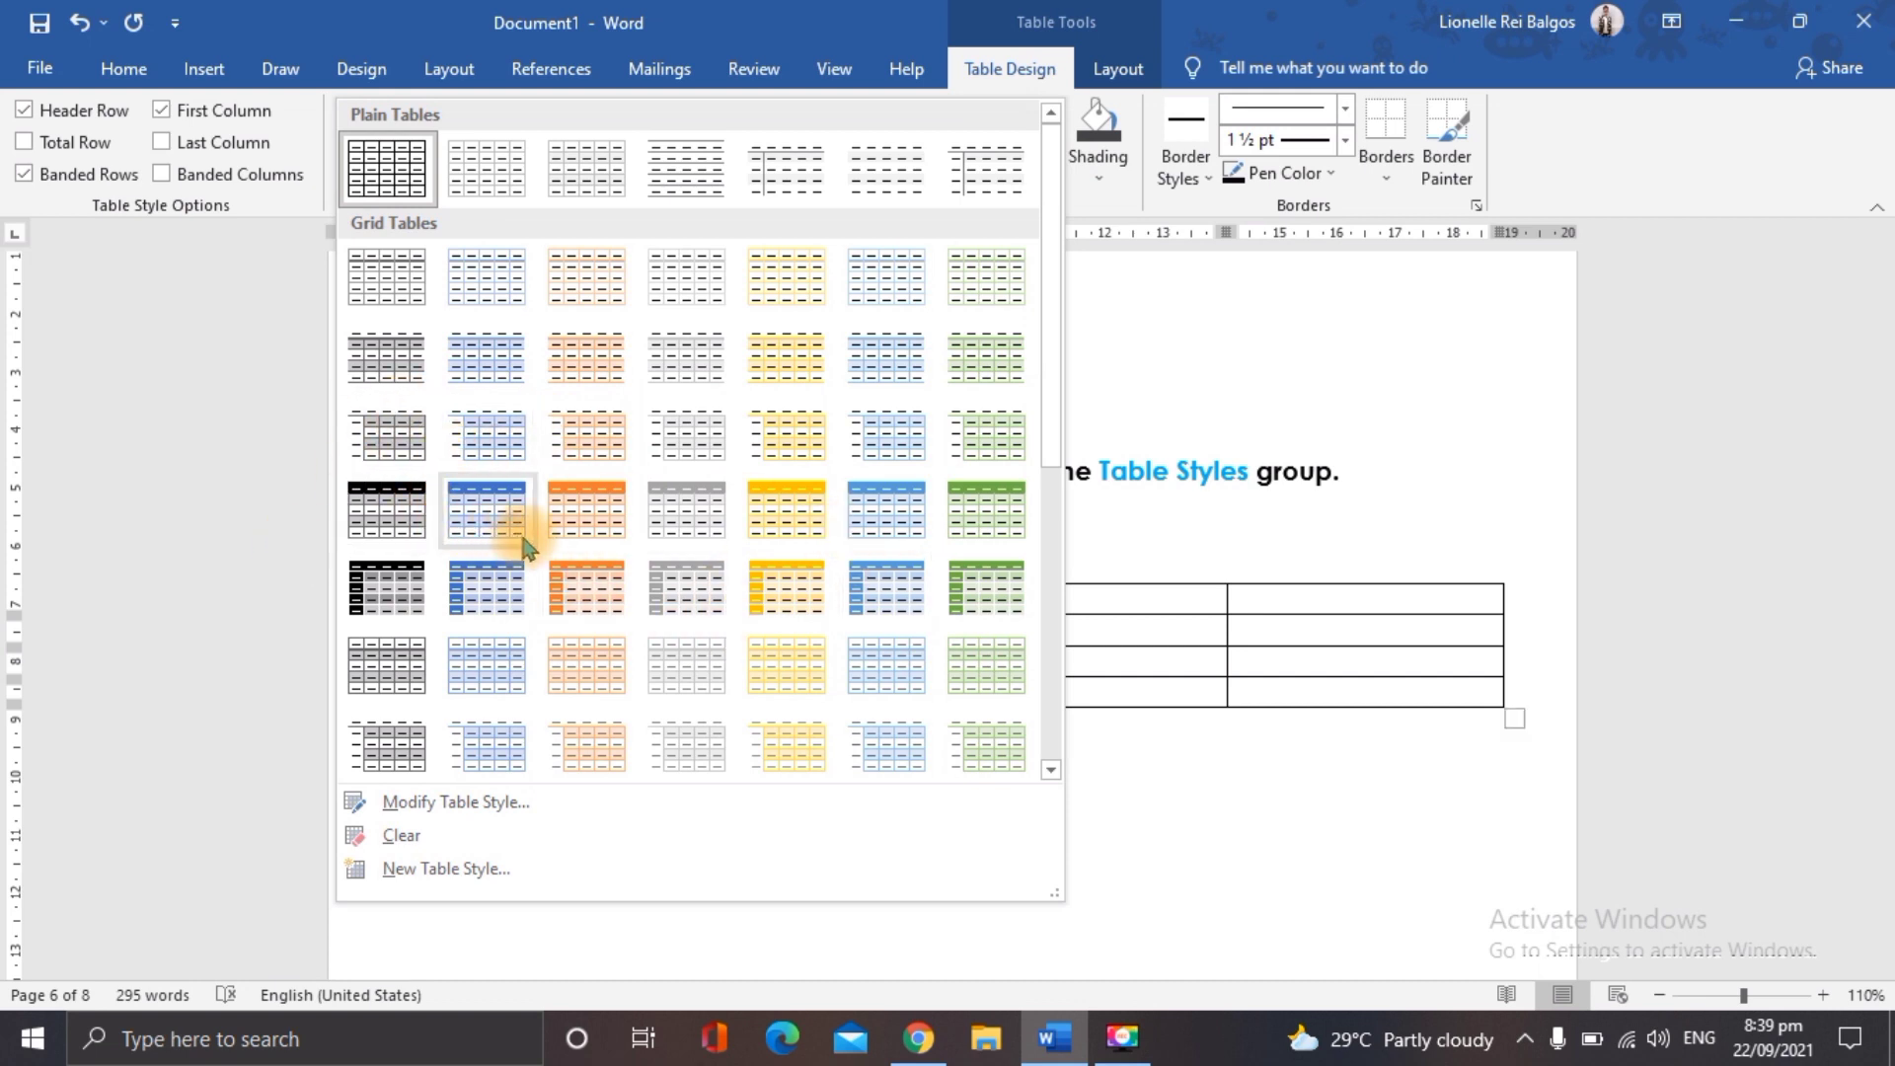
{"action": "left_click", "coordinate": [475, 507]}
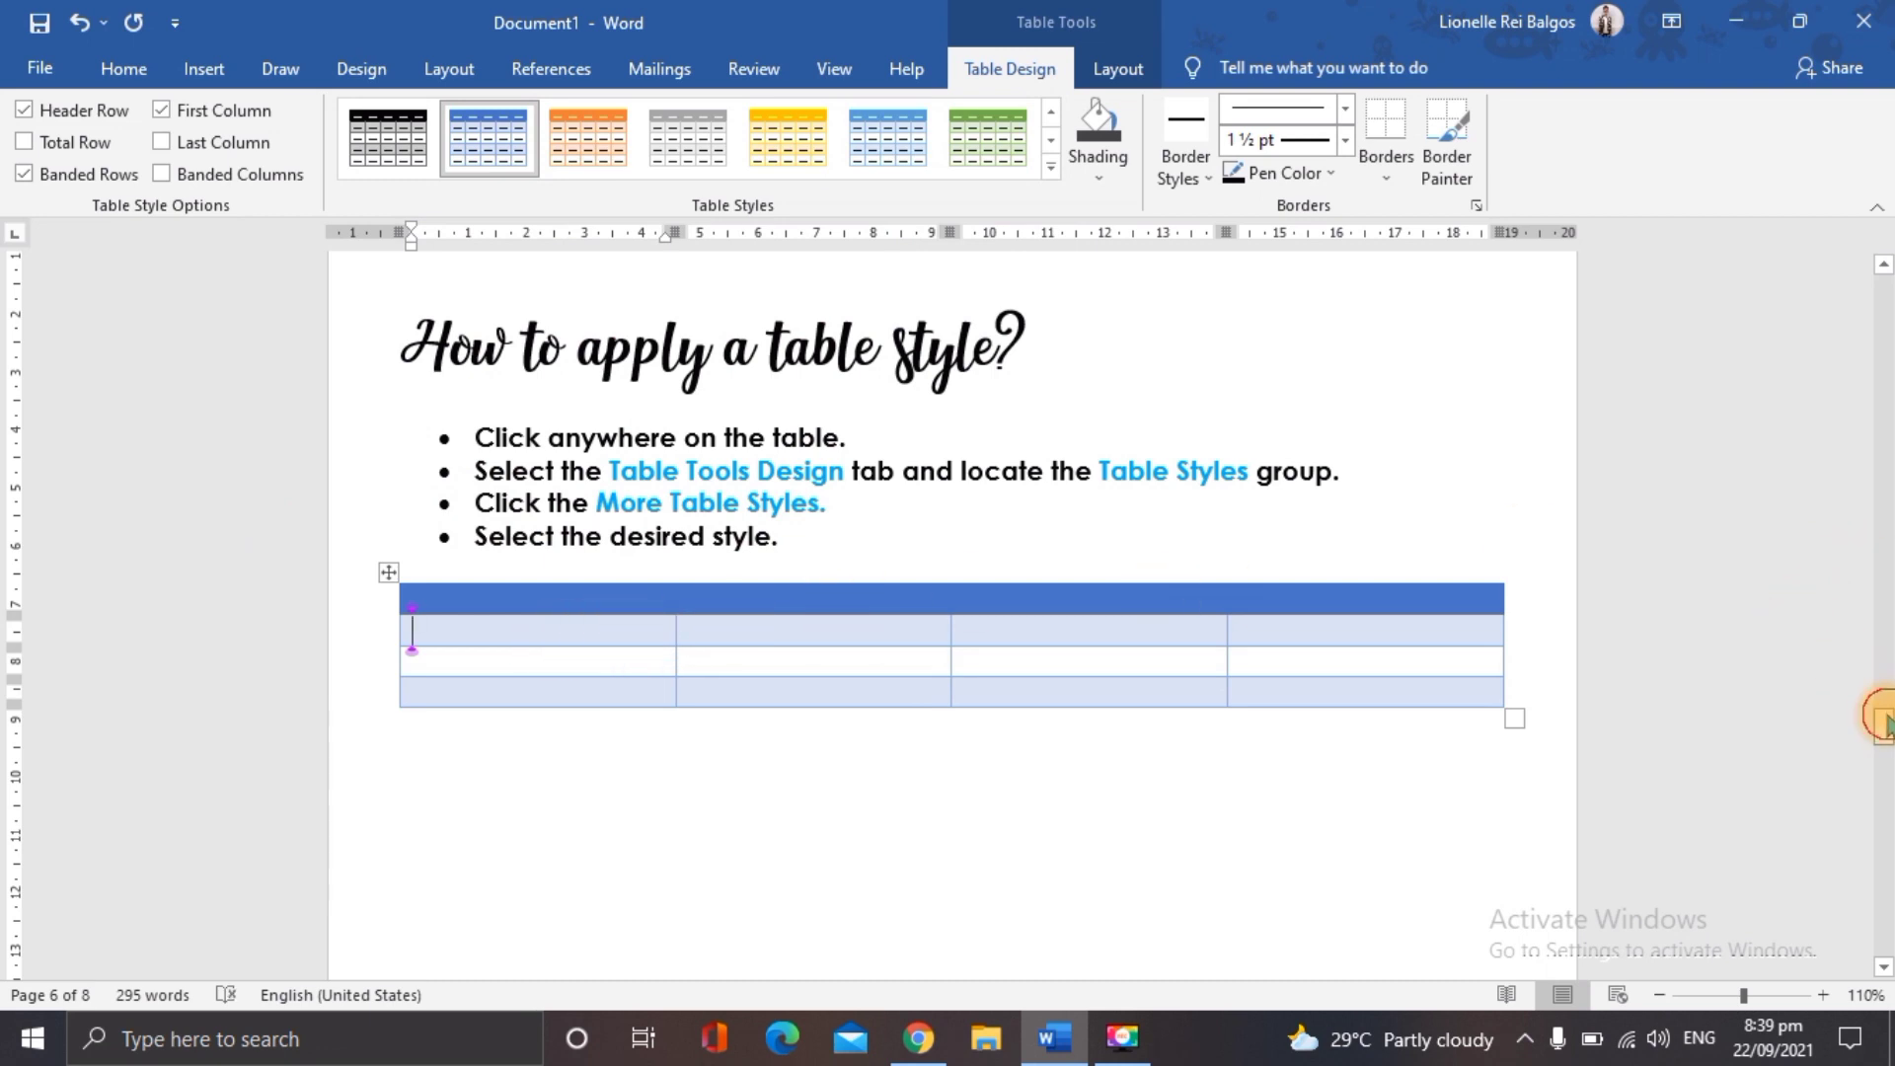
For the table under the borders heading, choose the orange ½ pt theme border style for painting.
{"action": "left_click_drag", "start_coordinate": [1884, 717], "coordinate": [1884, 810]}
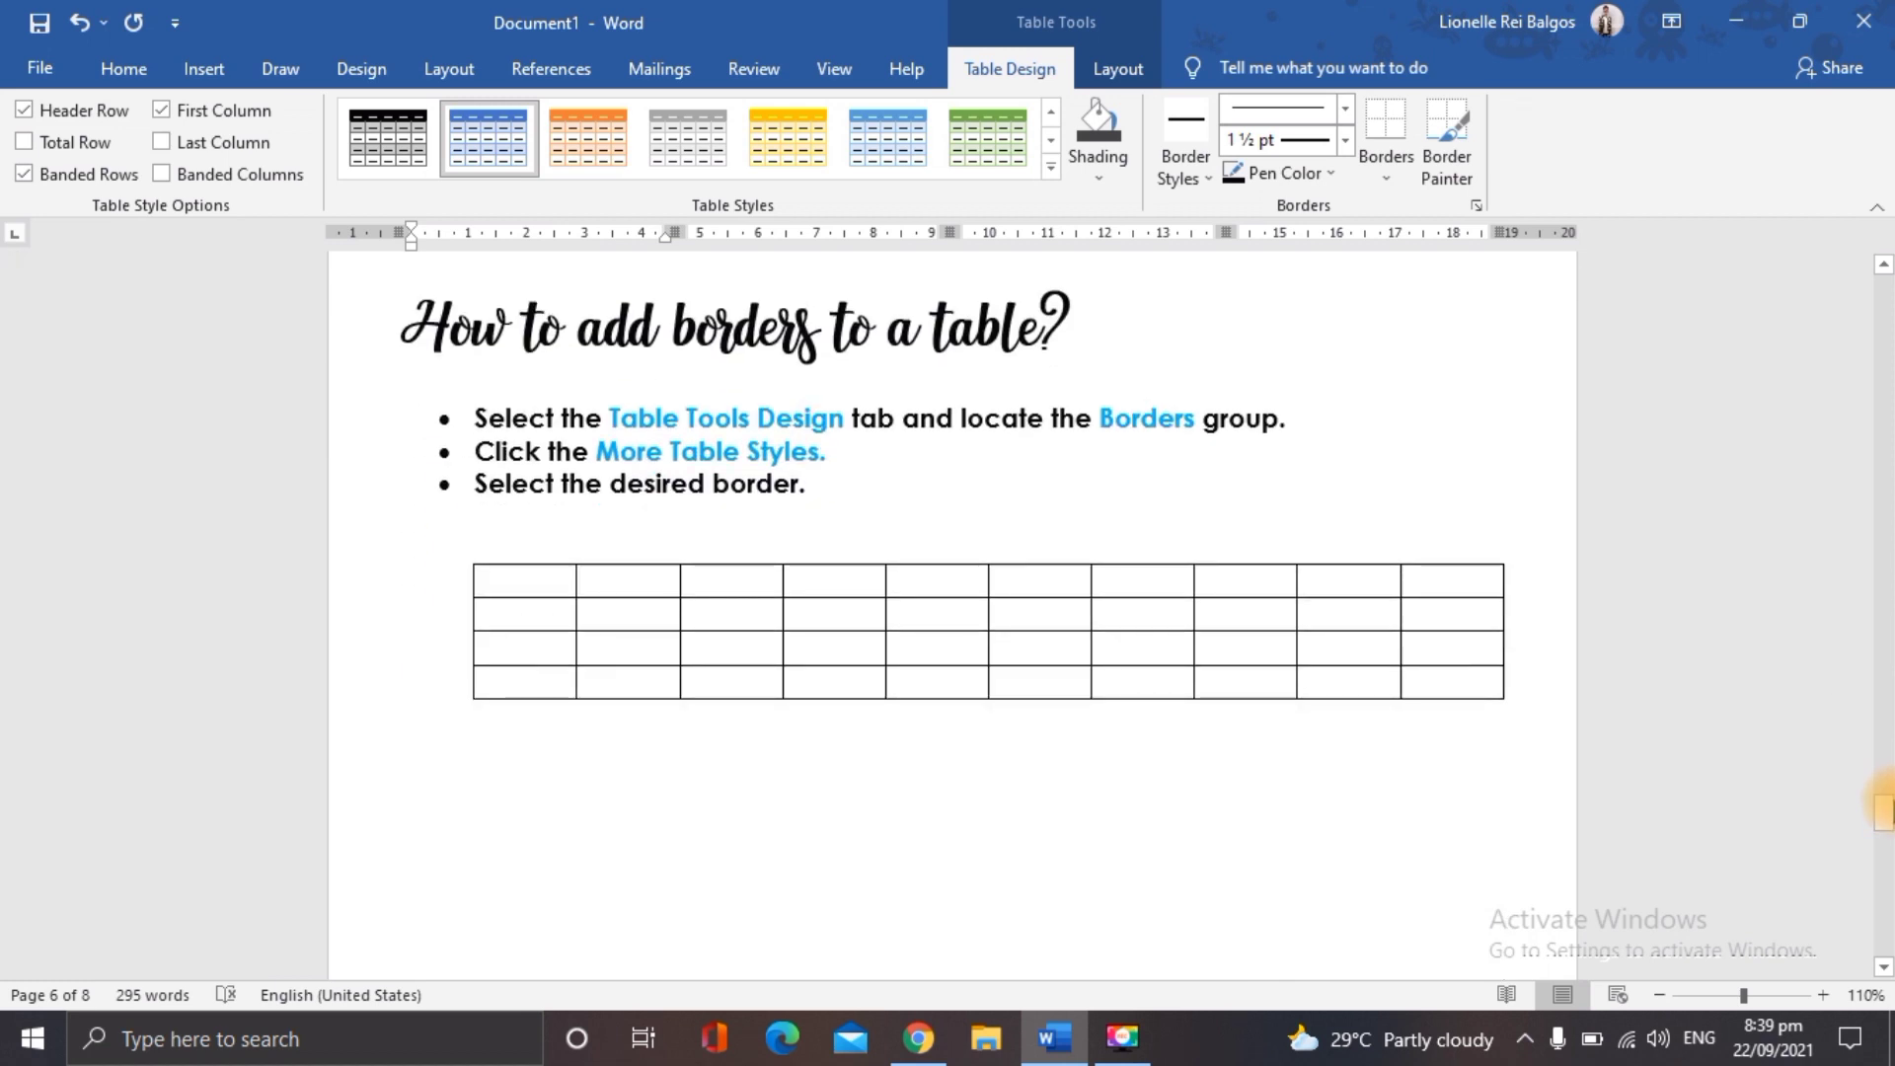
{"action": "left_click", "coordinate": [537, 618]}
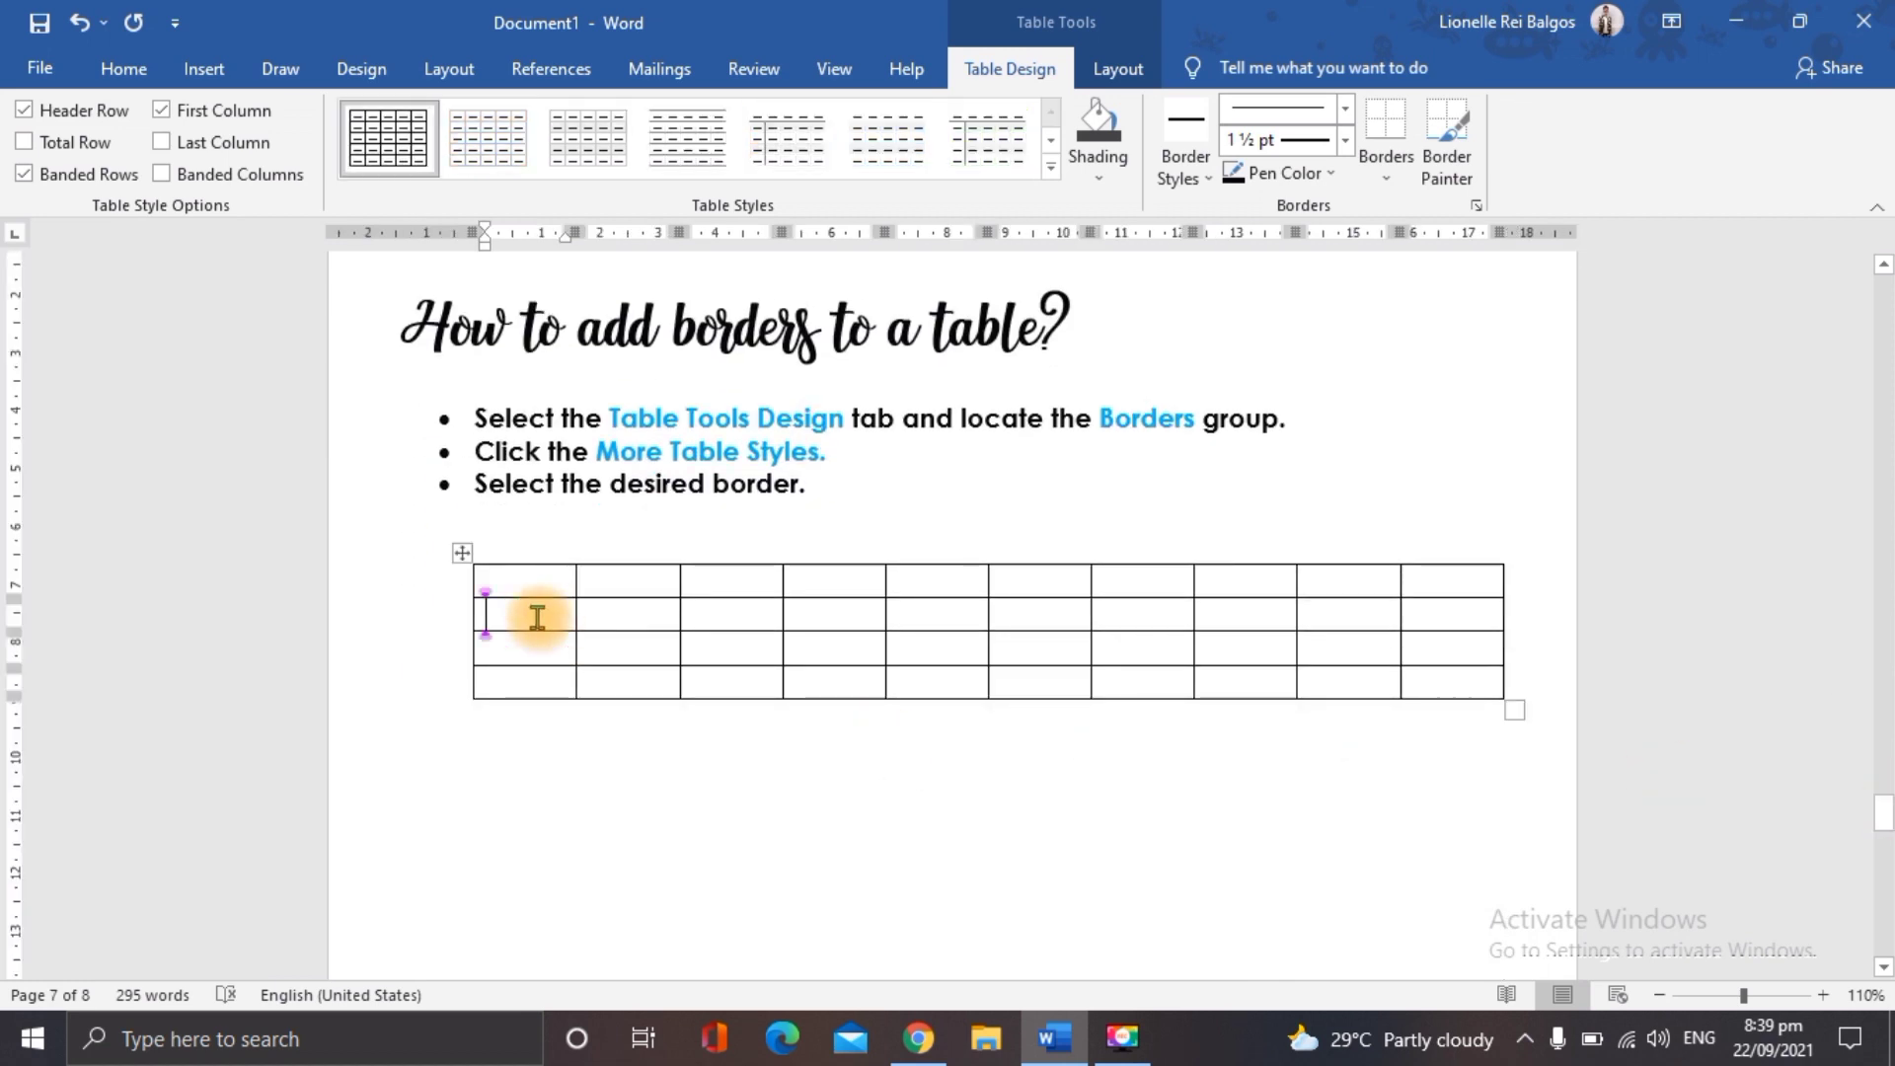
{"action": "left_click", "coordinate": [1012, 73]}
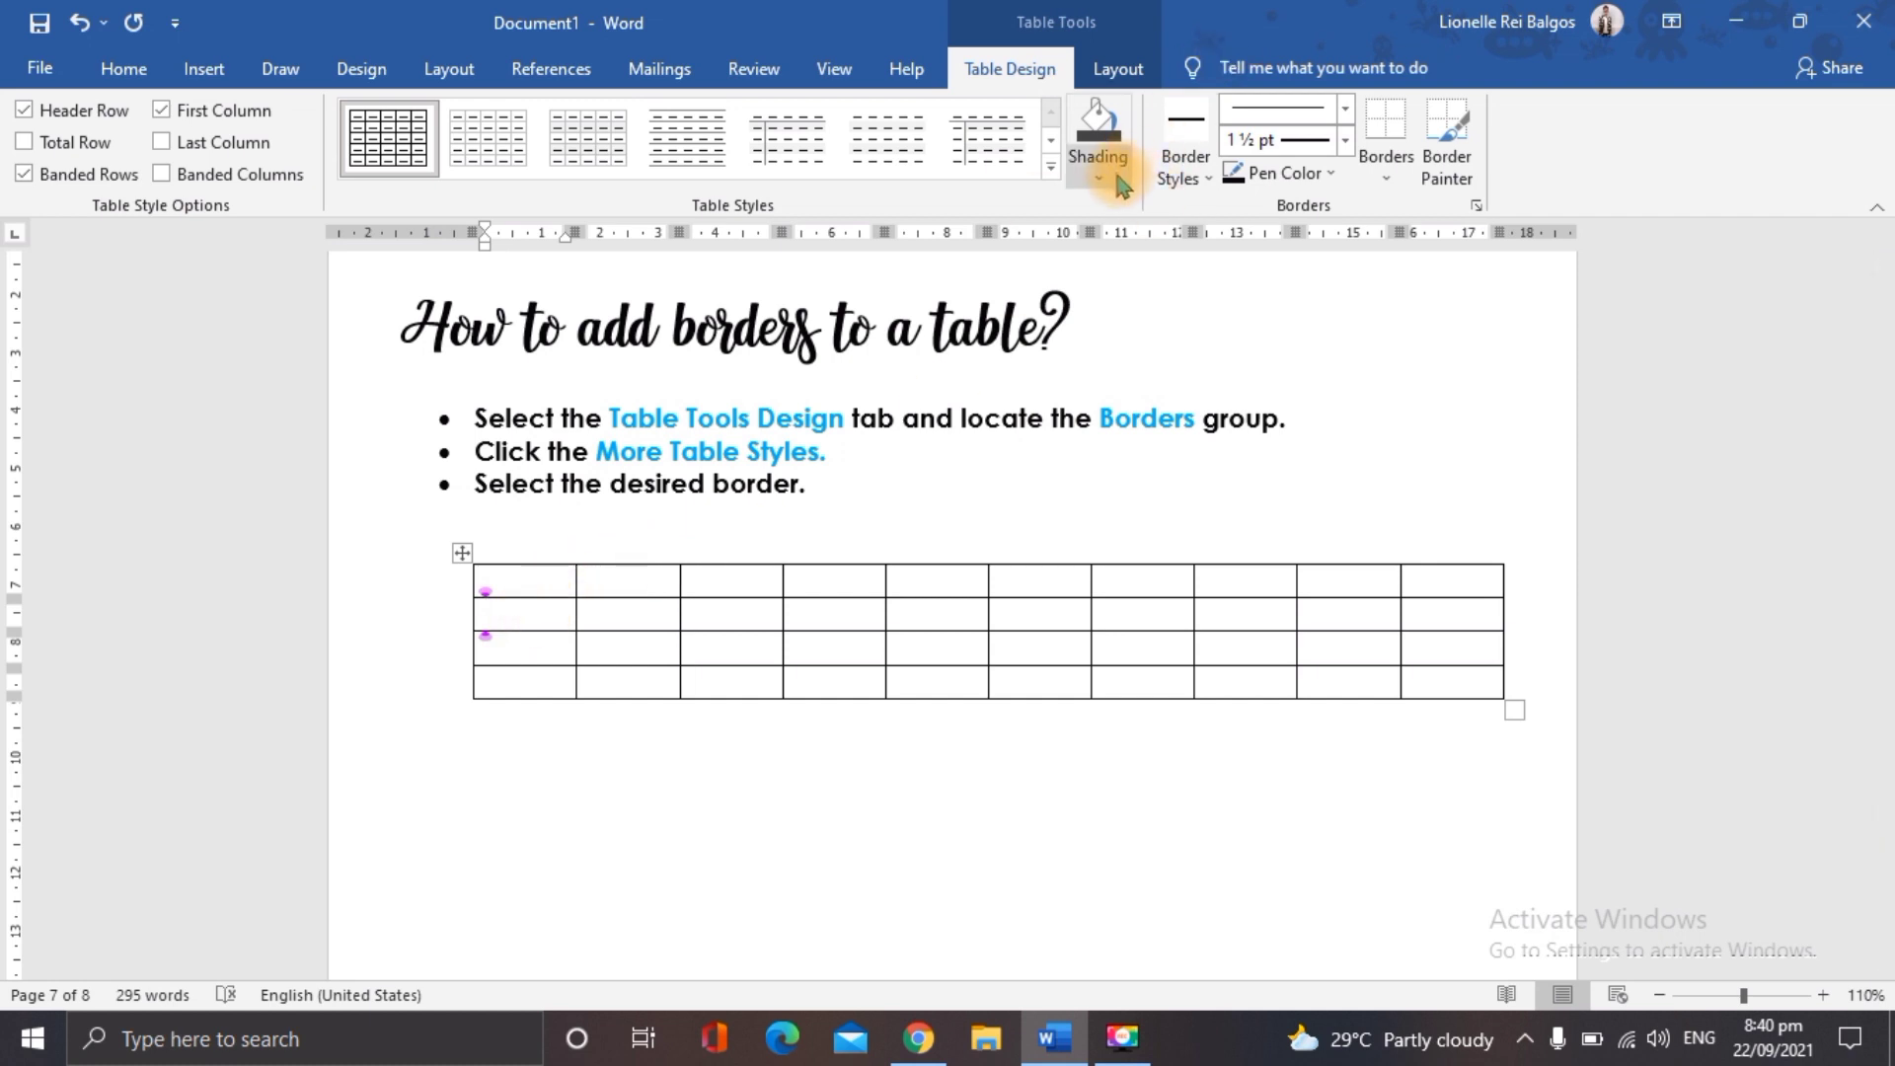
{"action": "left_click", "coordinate": [1188, 178]}
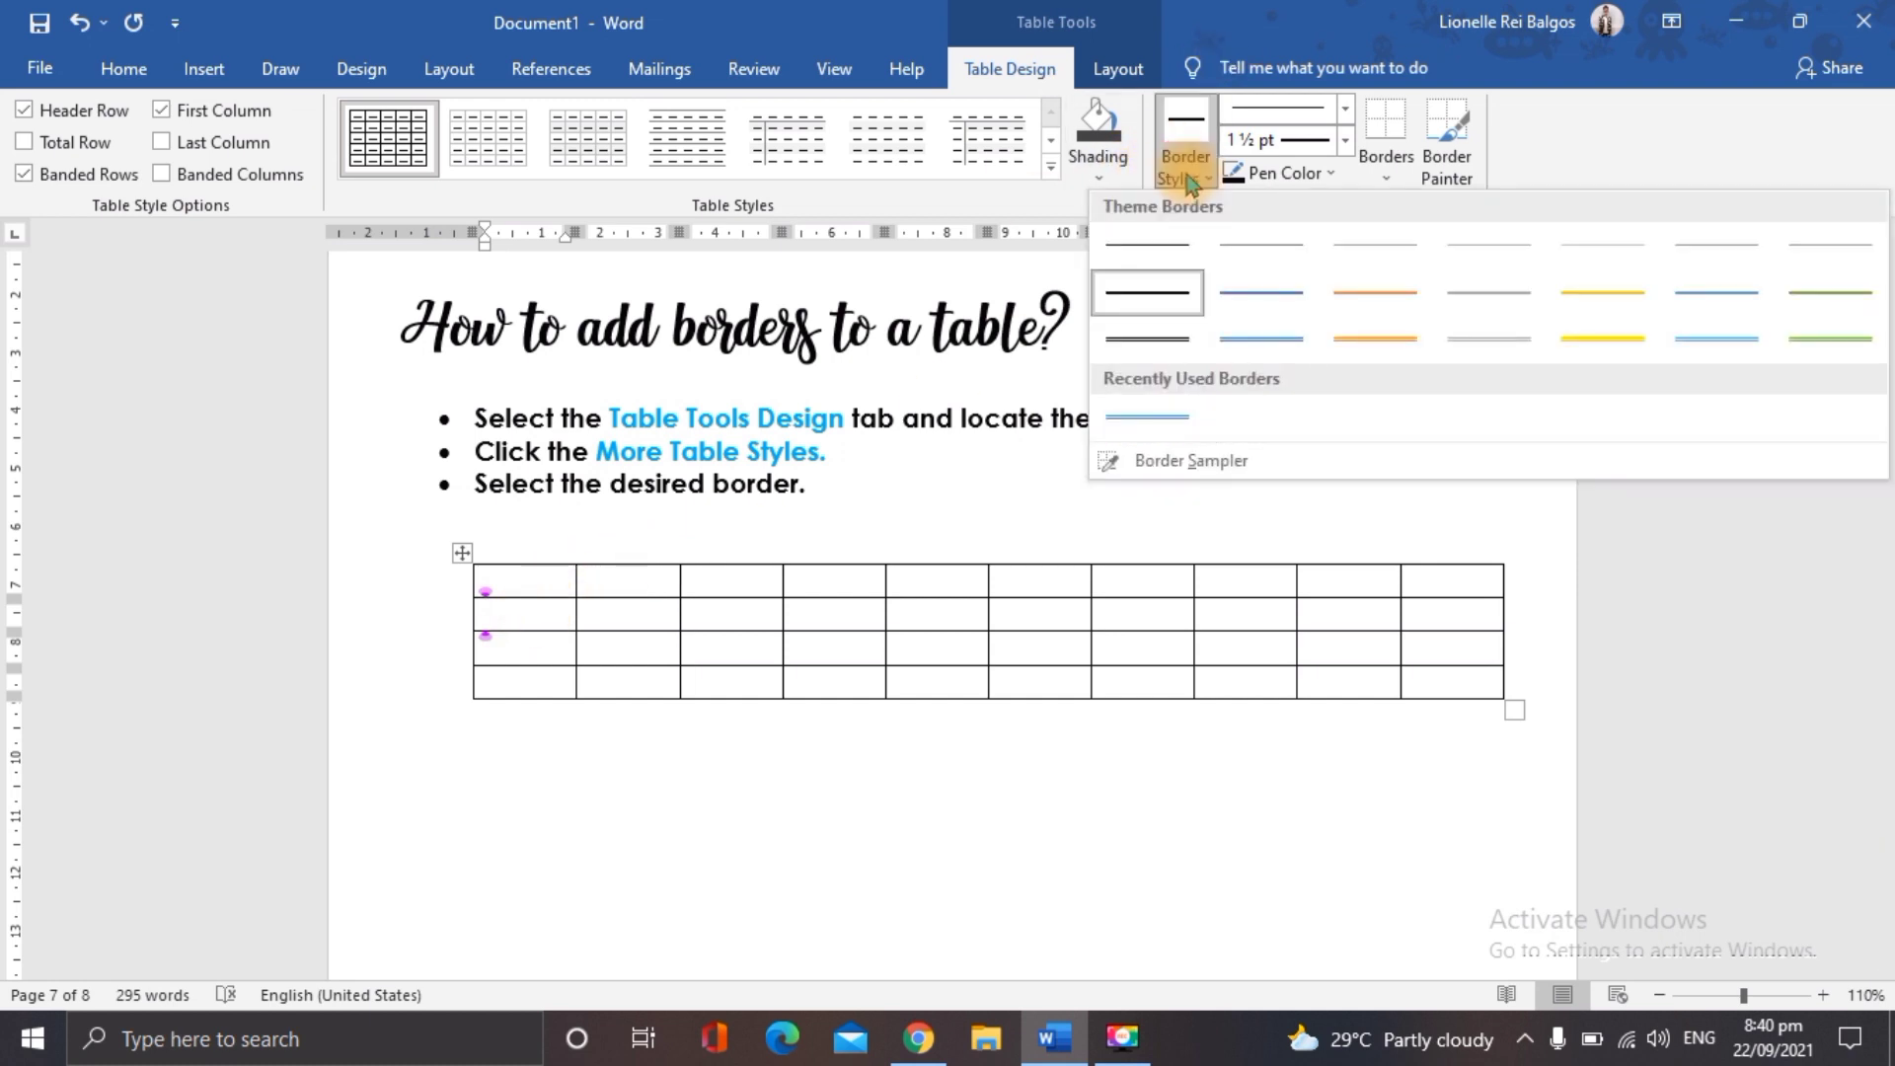
{"action": "left_click", "coordinate": [1351, 294]}
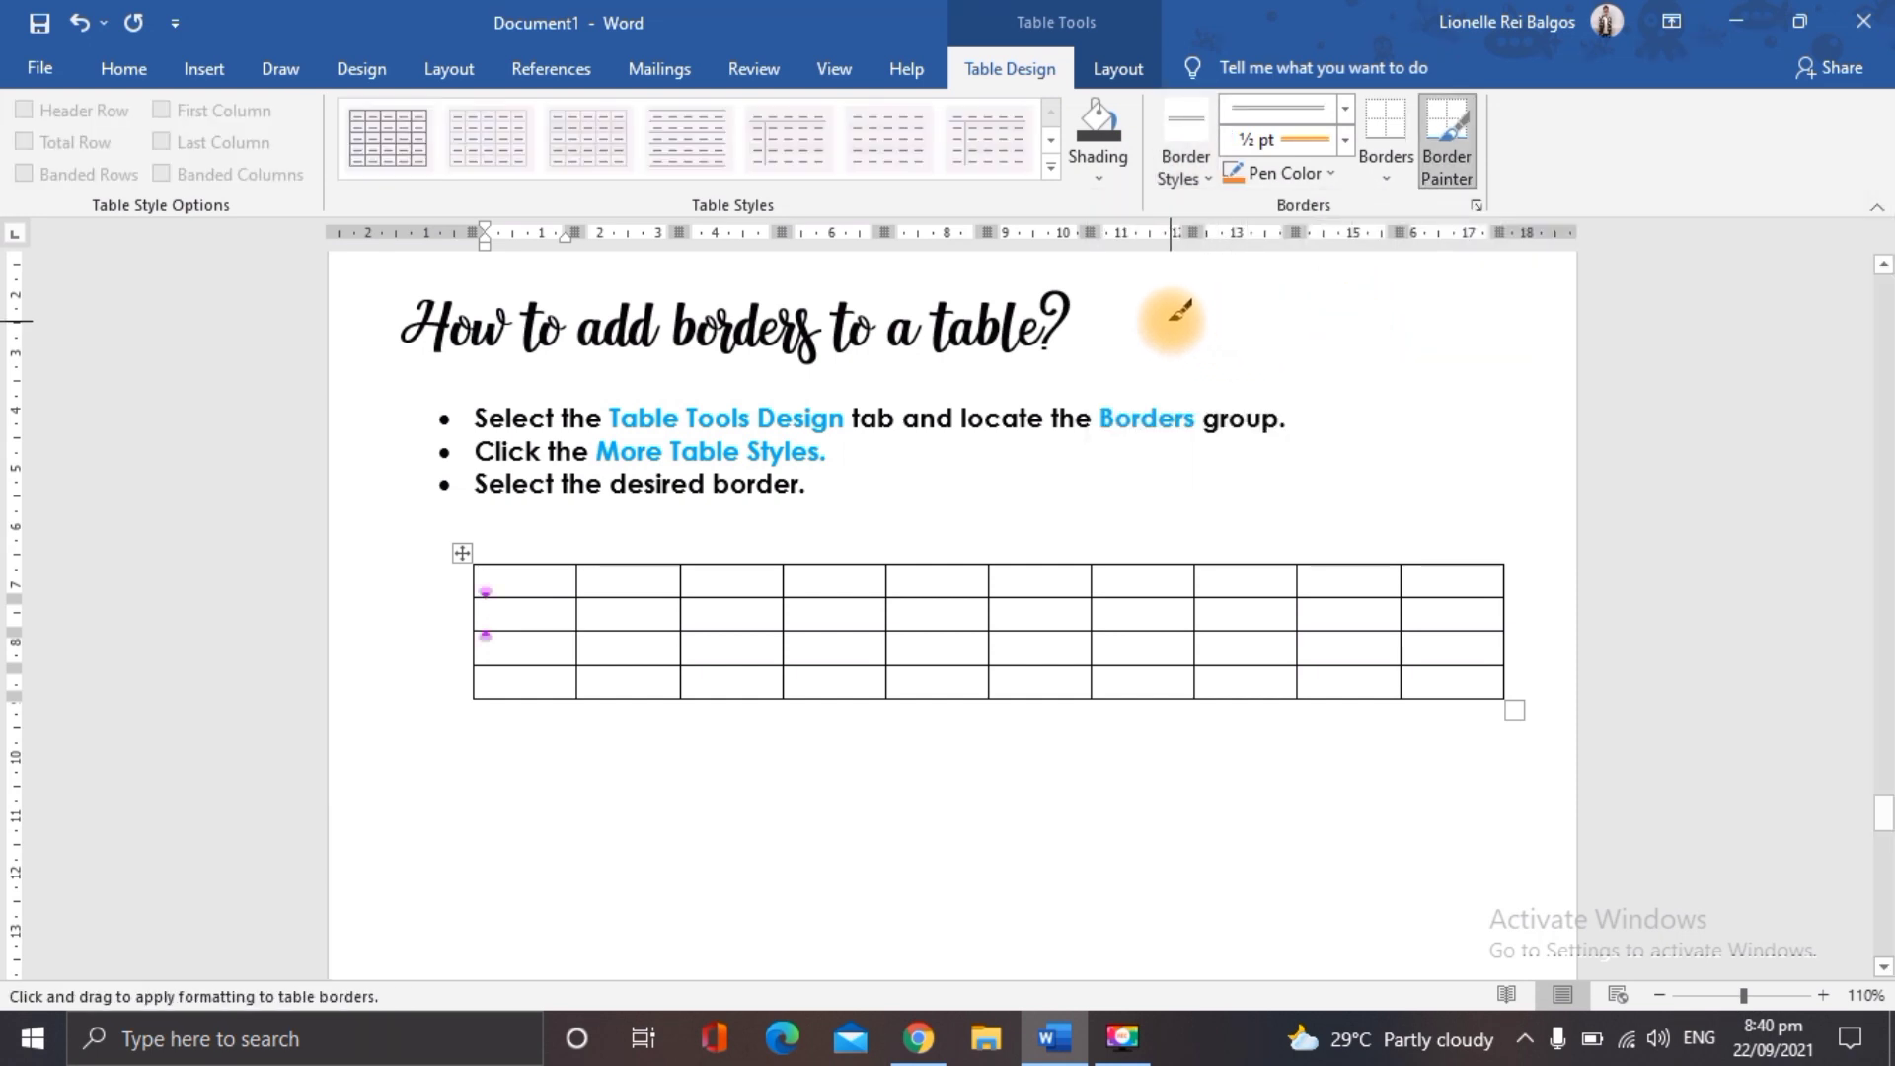
Paint the chosen border style along the line between the table's first and second rows, across all ten columns, and stop painting.
{"action": "left_click", "coordinate": [529, 595]}
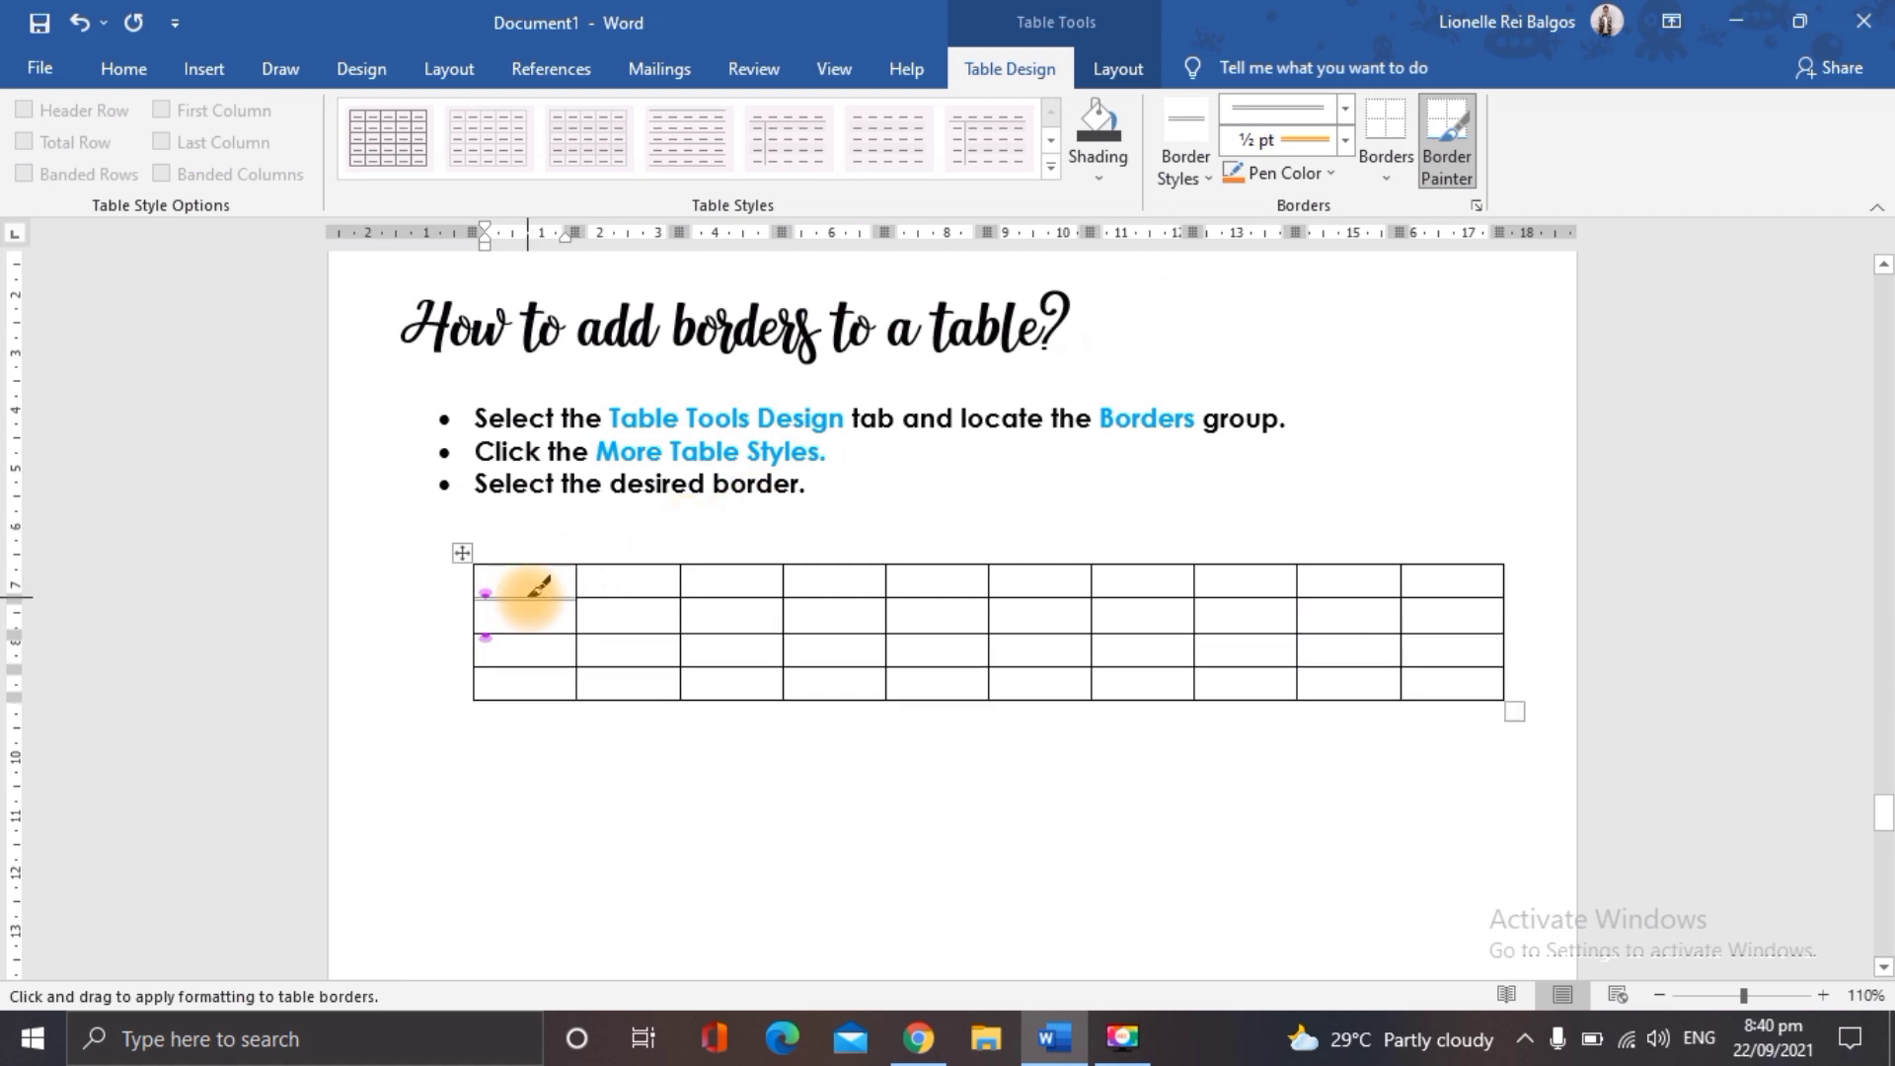
{"action": "left_click", "coordinate": [1349, 598]}
{"action": "left_click", "coordinate": [648, 598]}
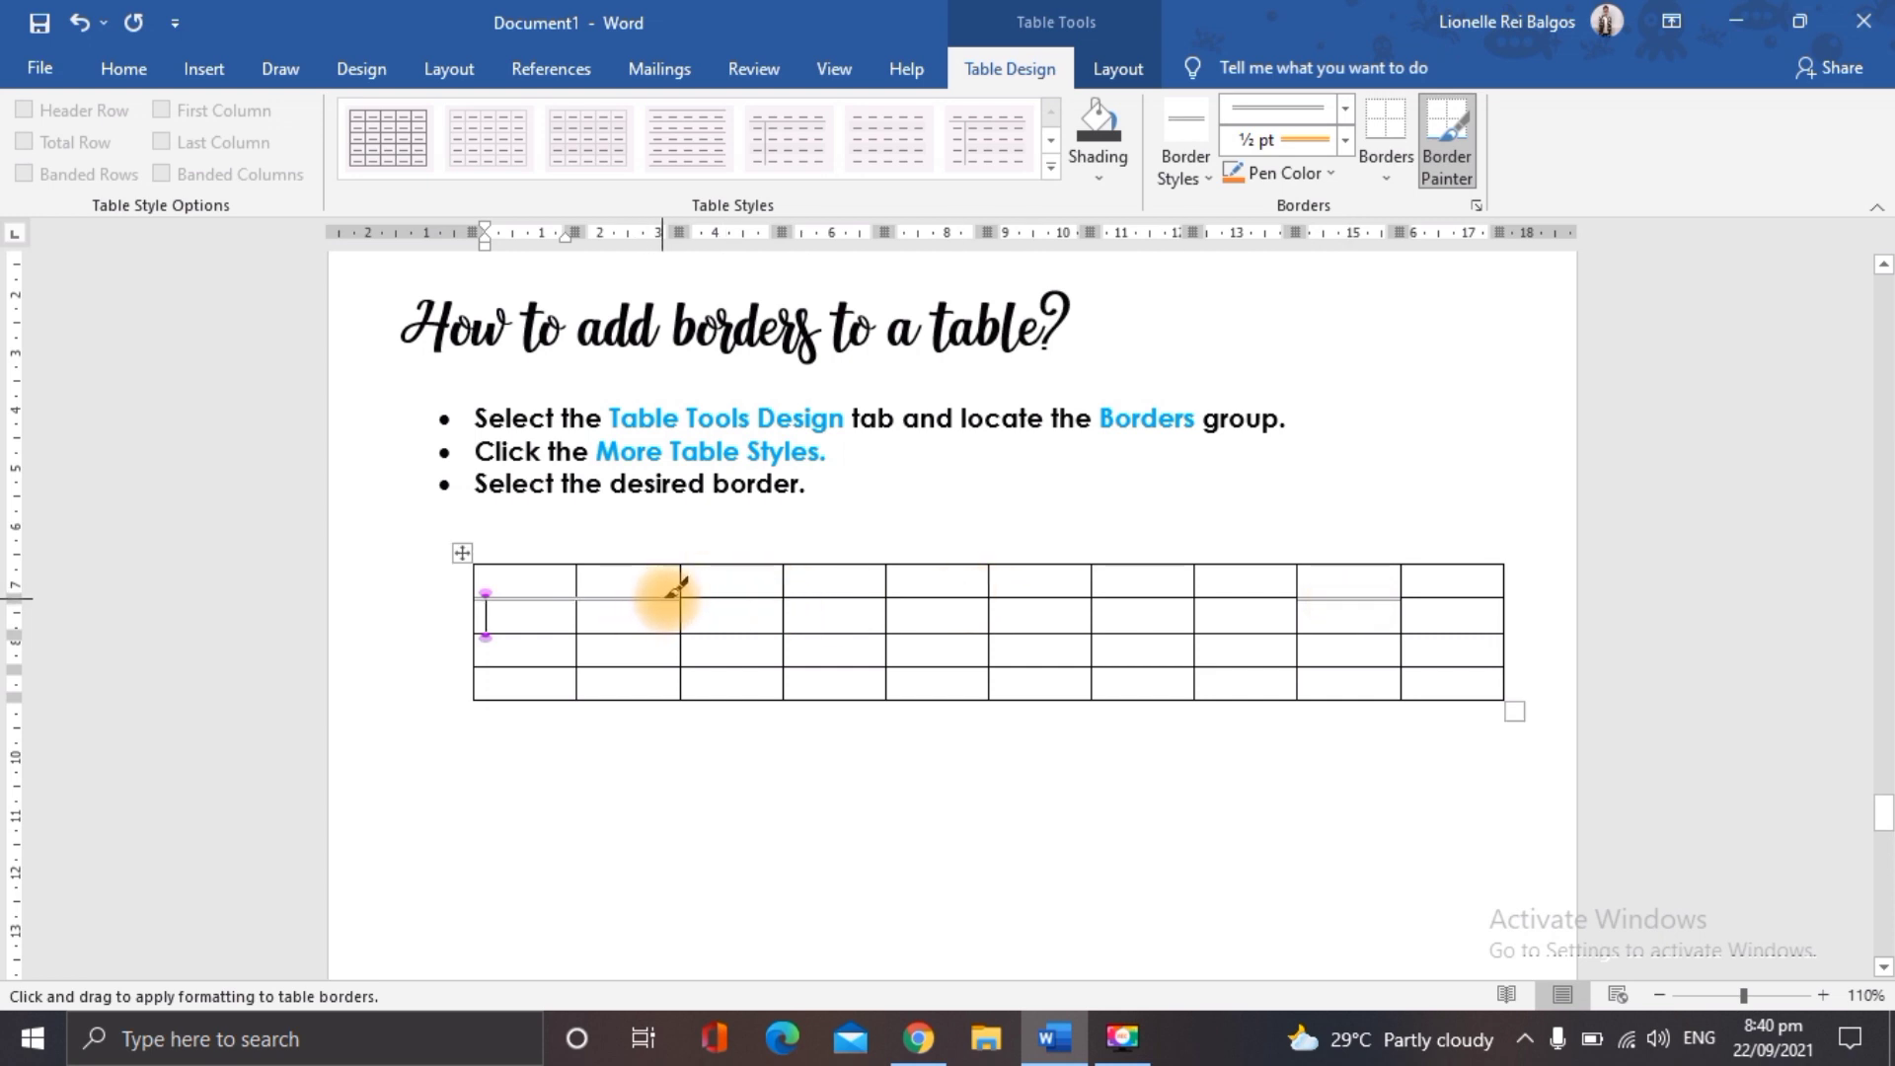
{"action": "left_click", "coordinate": [696, 598]}
{"action": "left_click", "coordinate": [812, 597]}
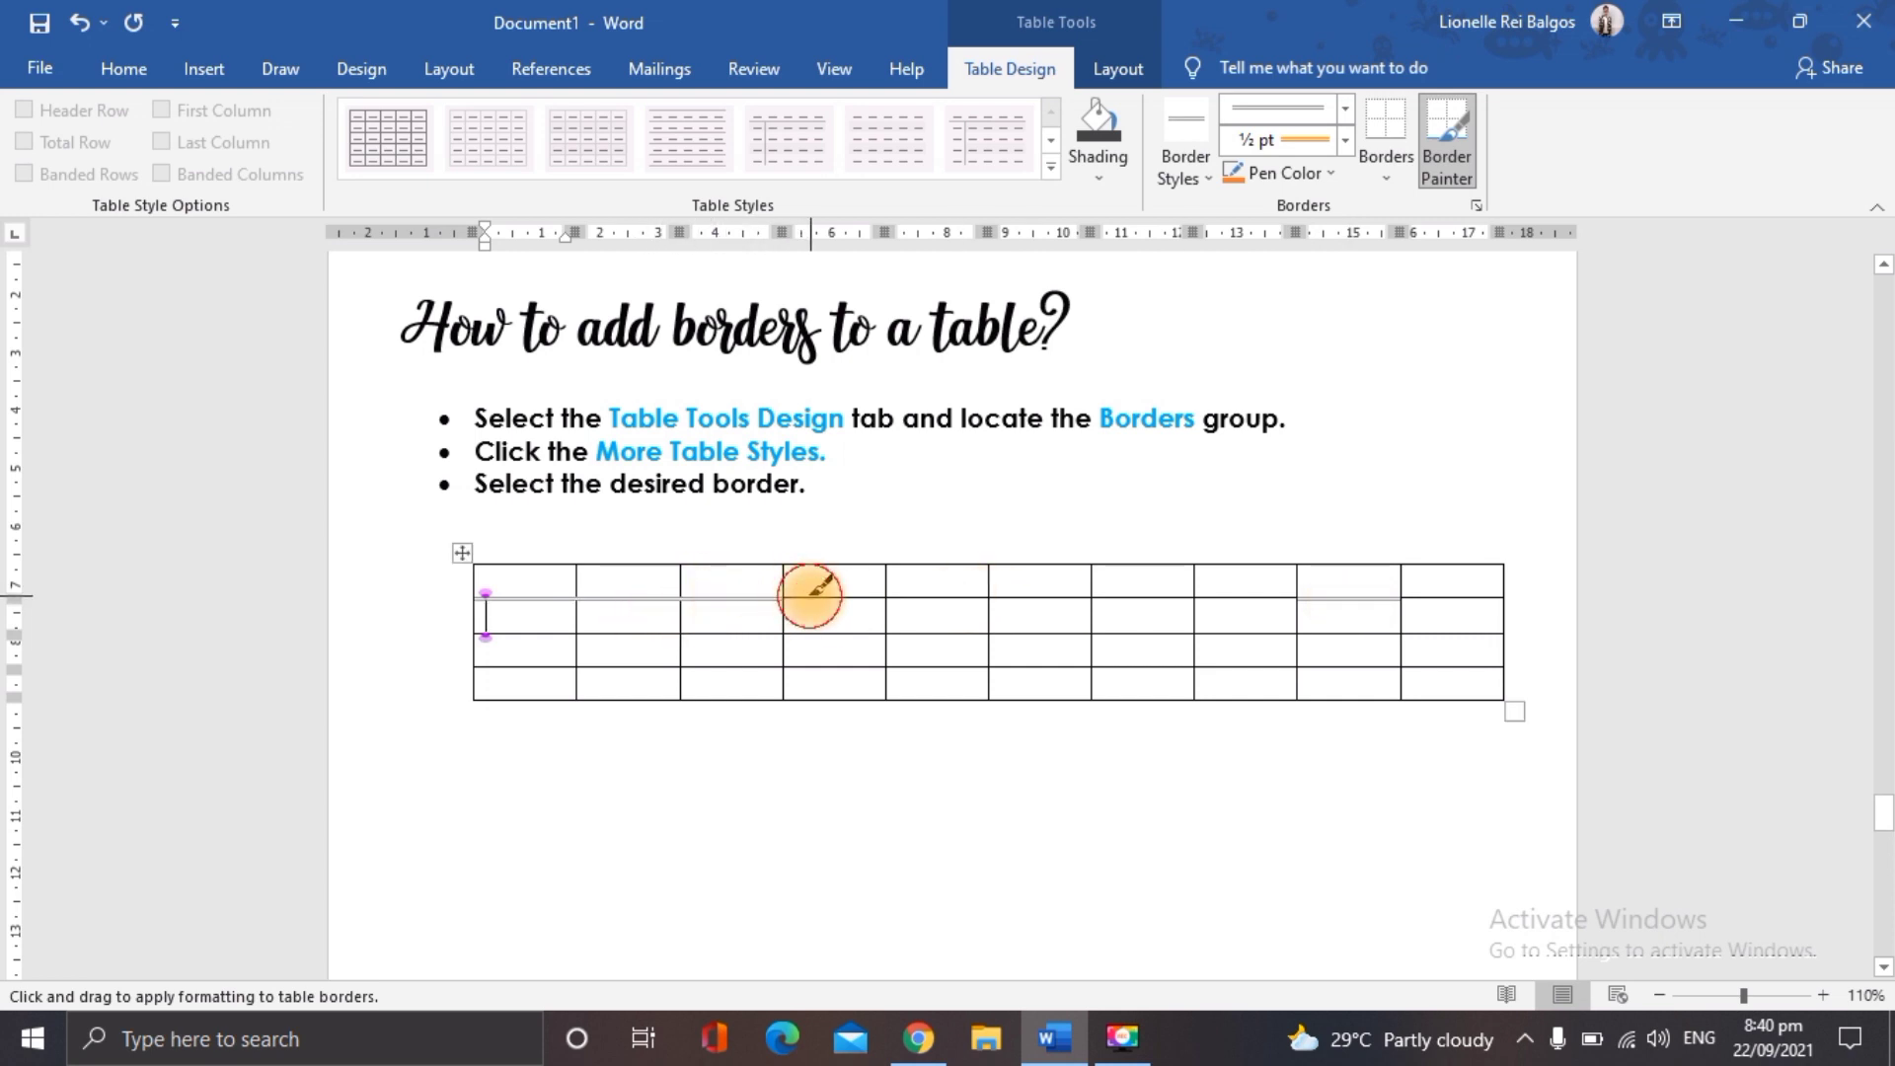
{"action": "left_click", "coordinate": [953, 597]}
{"action": "left_click", "coordinate": [1043, 598]}
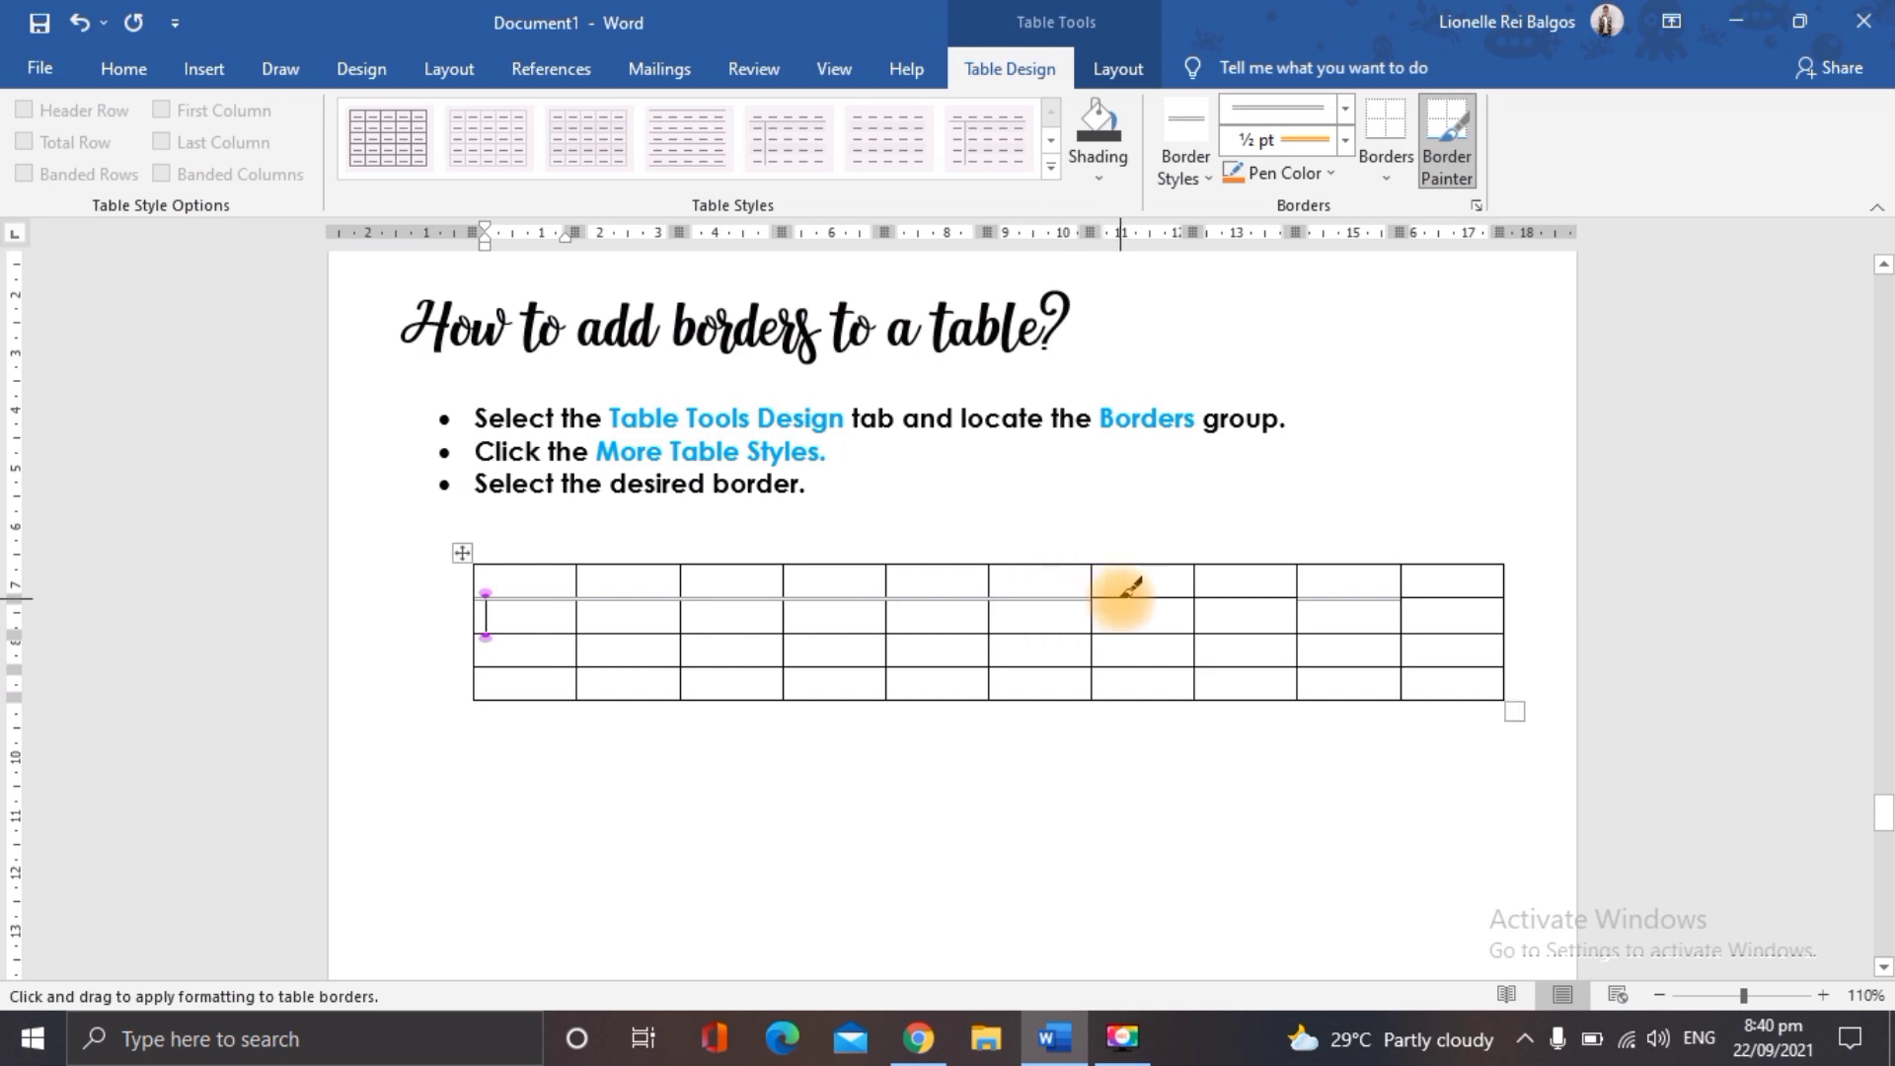
{"action": "left_click_drag", "start_coordinate": [1124, 596], "coordinate": [1160, 594]}
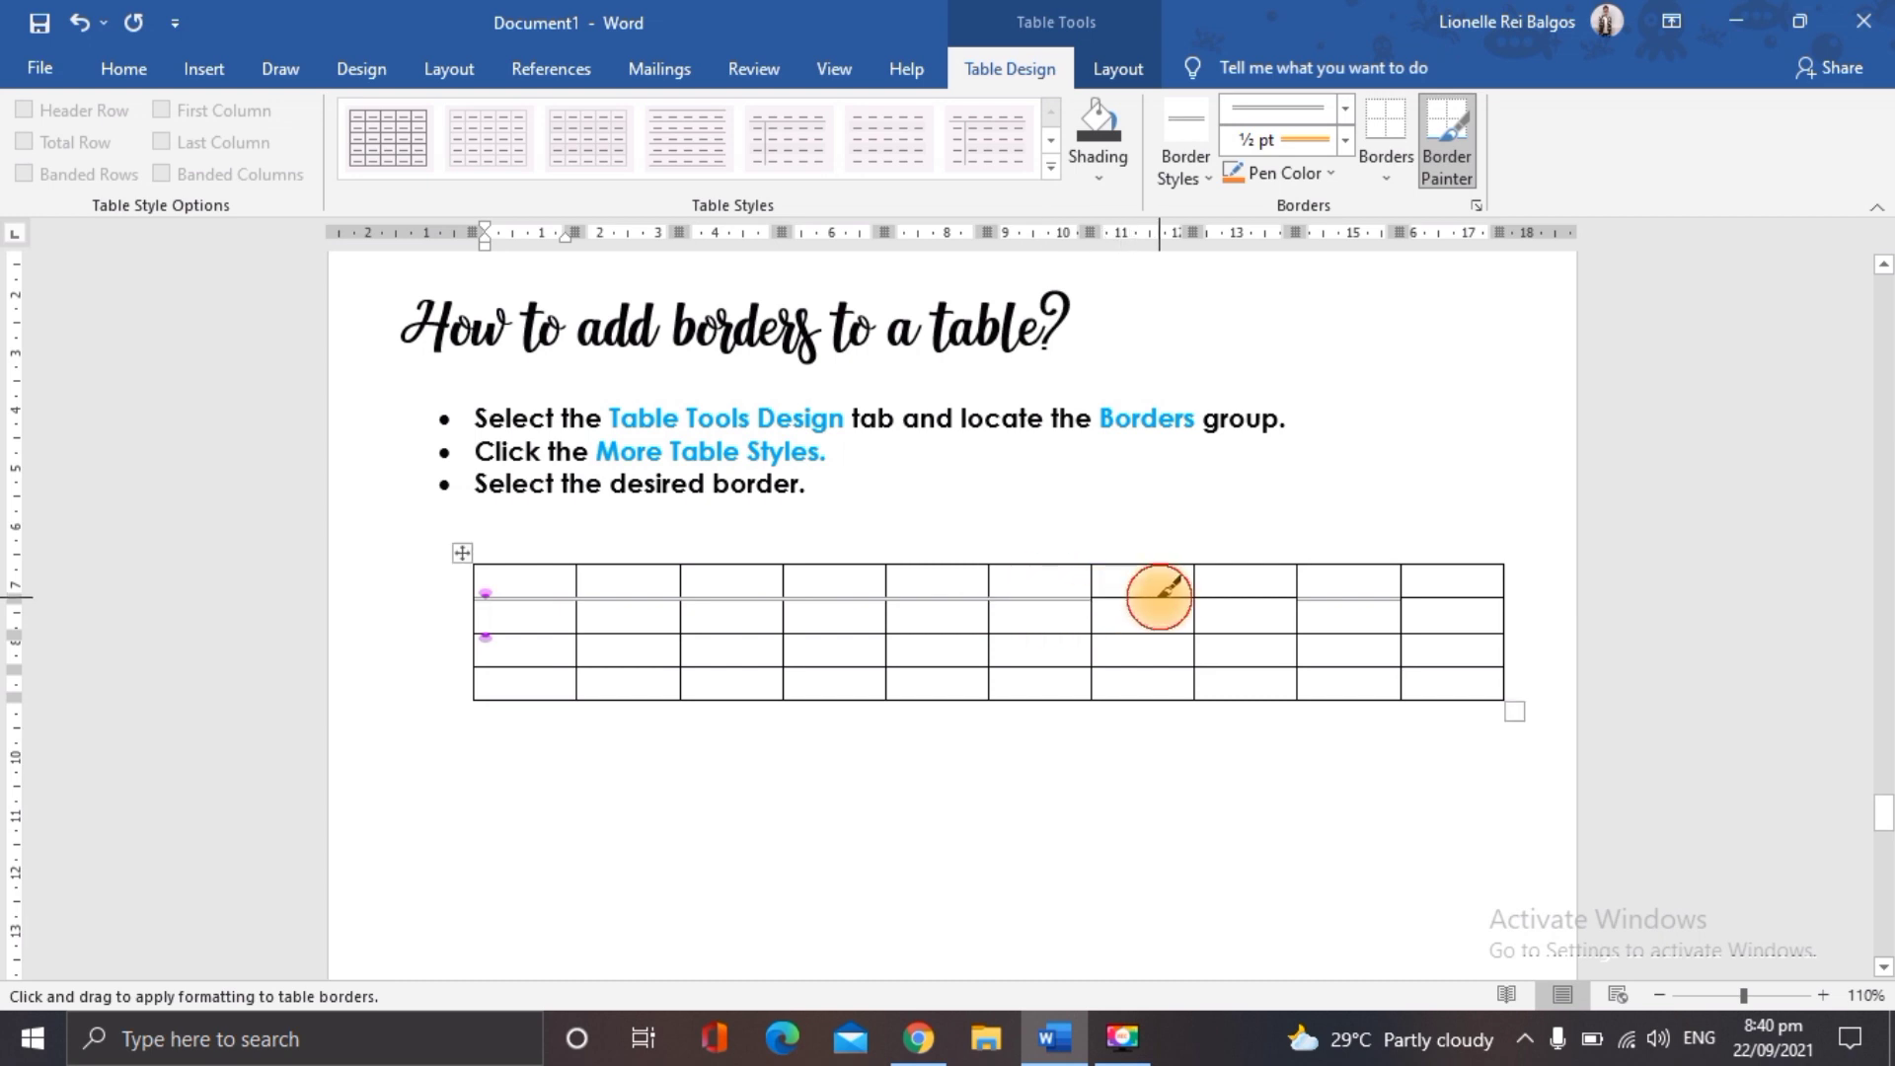
{"action": "left_click", "coordinate": [1224, 596]}
{"action": "left_click_drag", "start_coordinate": [1392, 596], "coordinate": [1426, 595]}
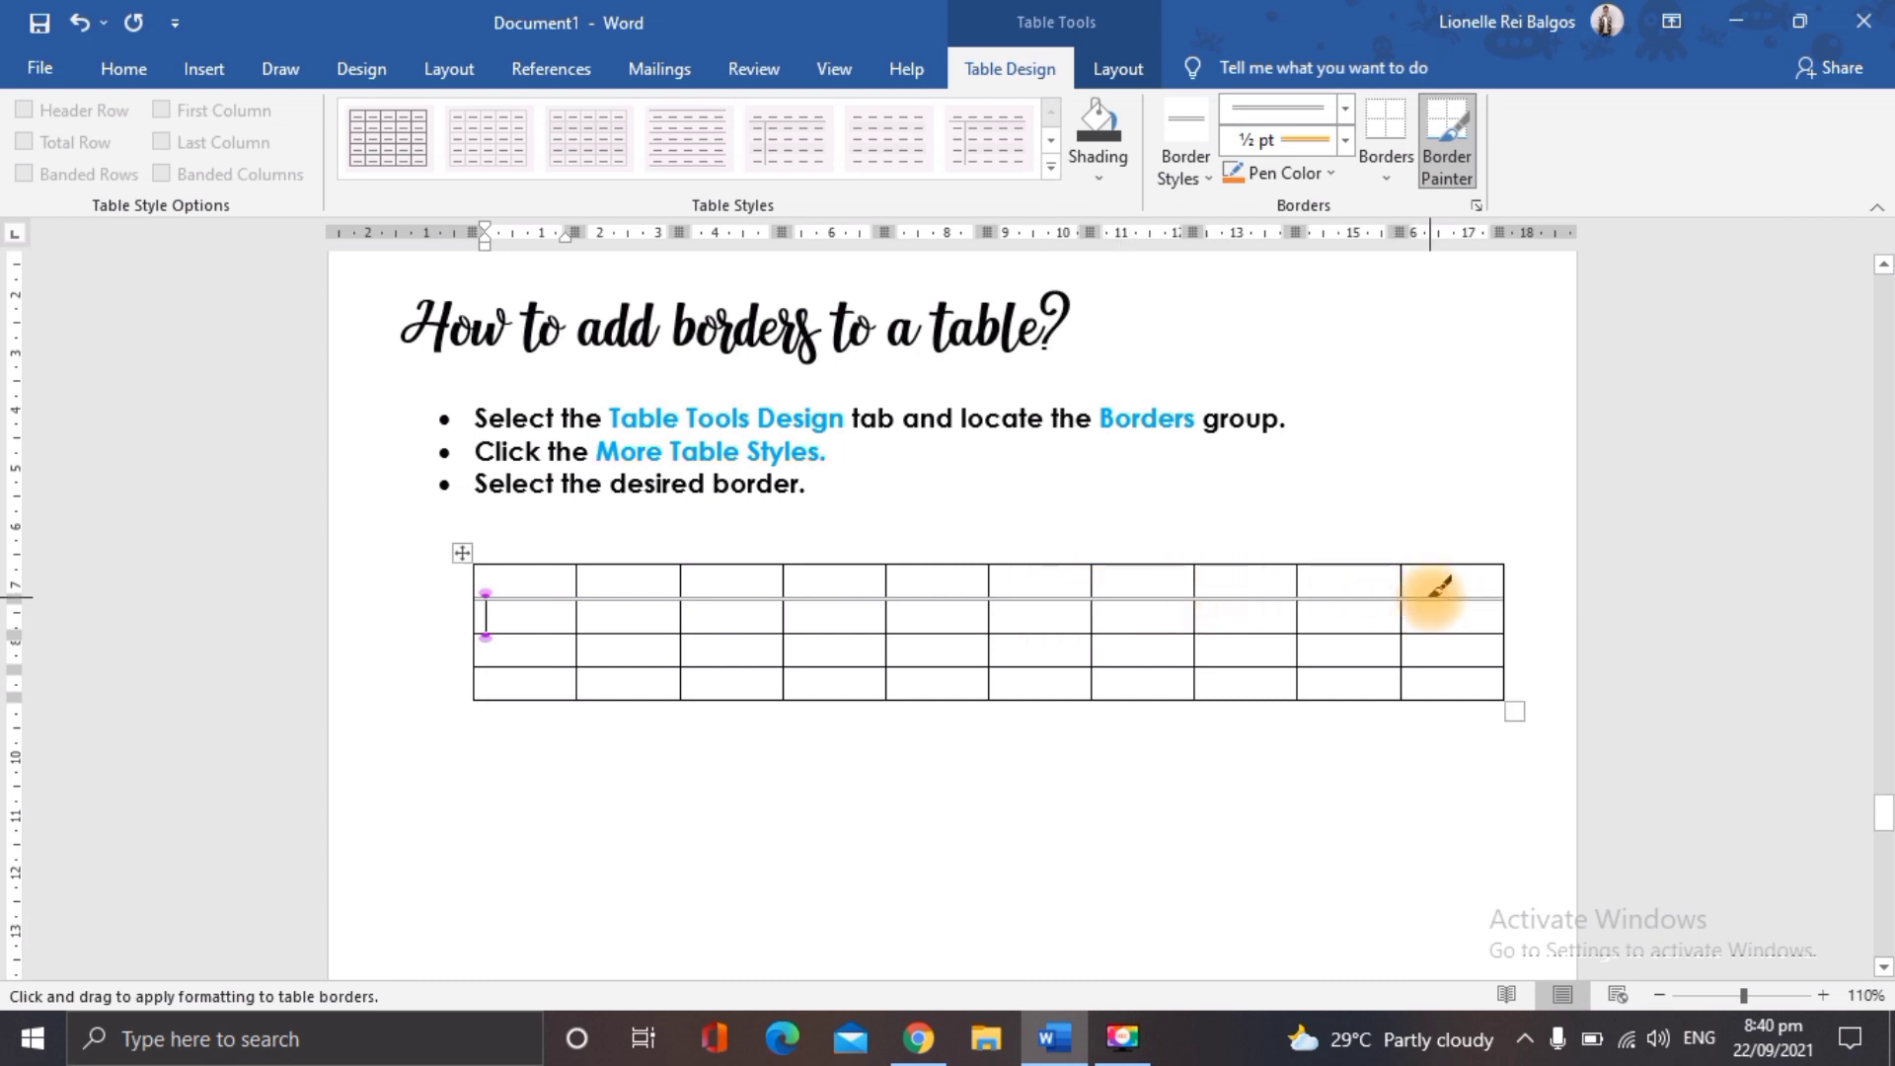
{"action": "key", "text": "Escape"}
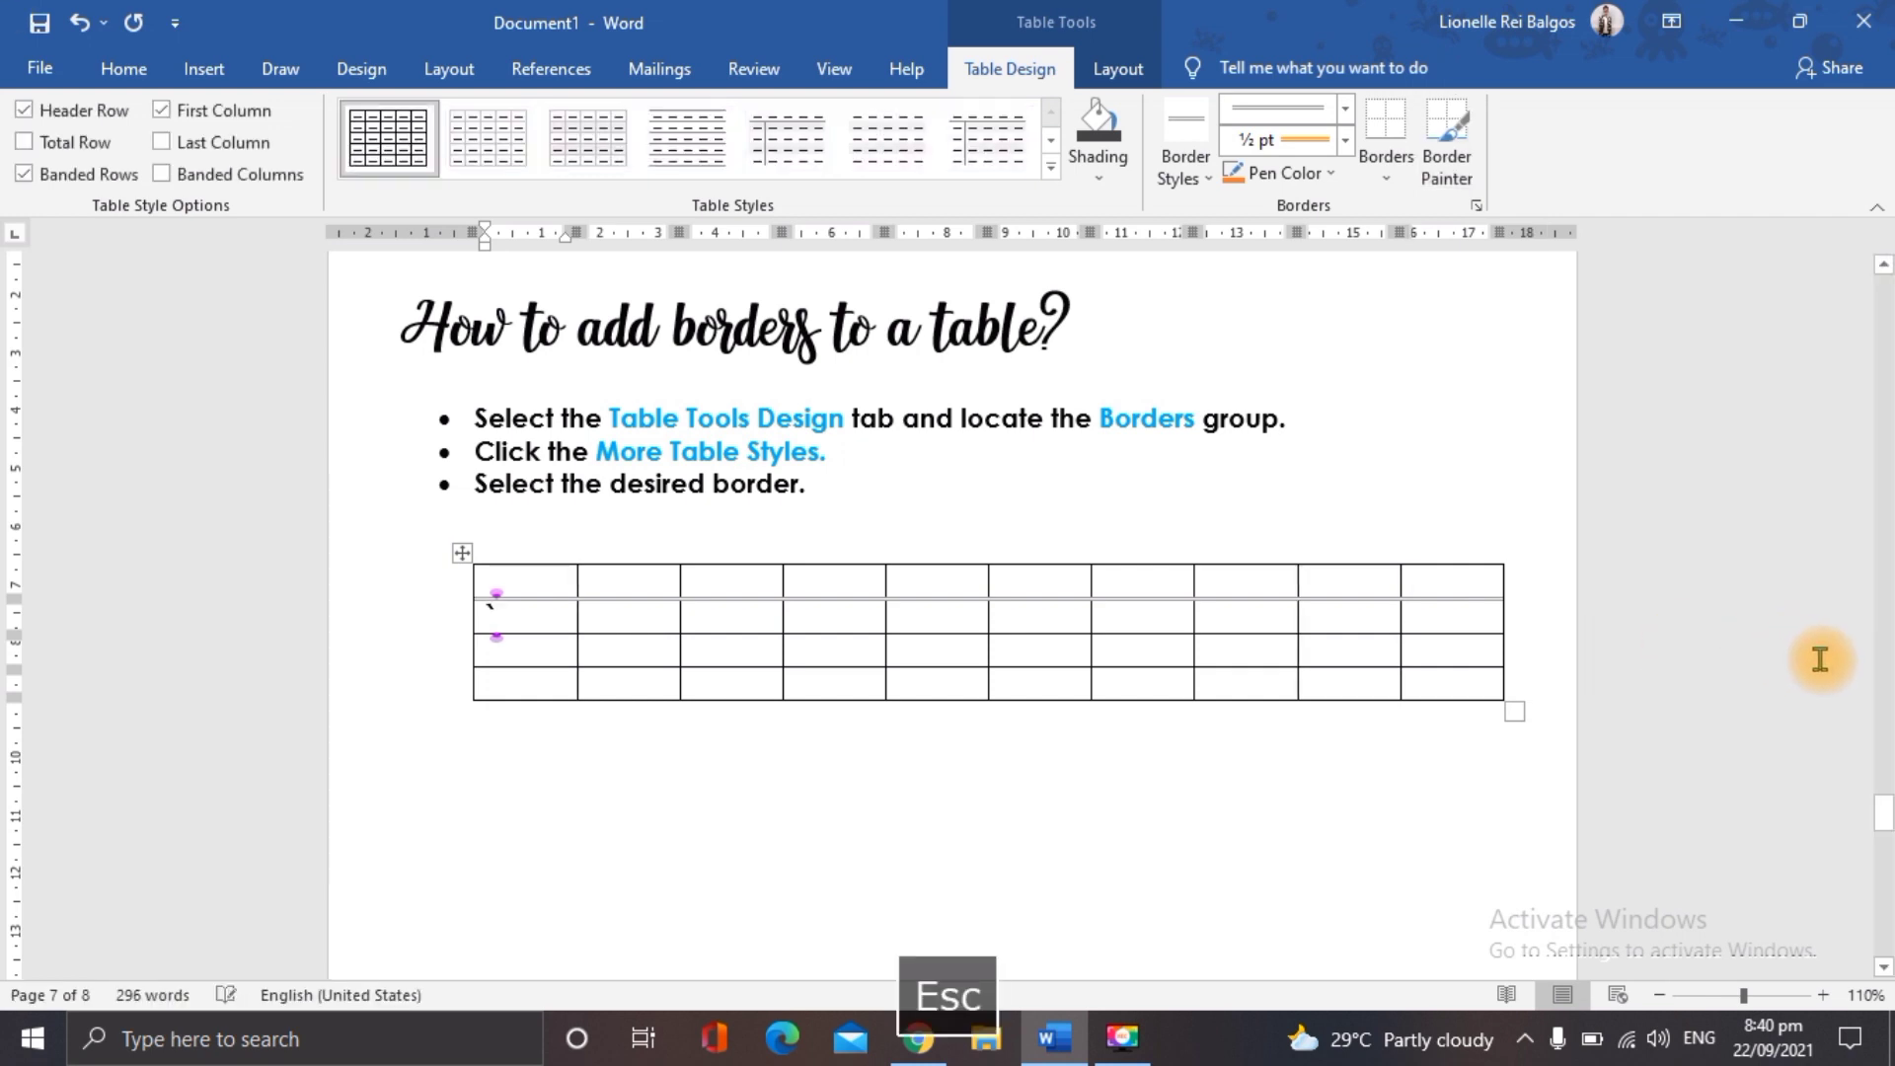
Shade the first cell of the first row red in the table under the cell fill color heading.
{"action": "left_click_drag", "start_coordinate": [1880, 808], "coordinate": [1884, 828]}
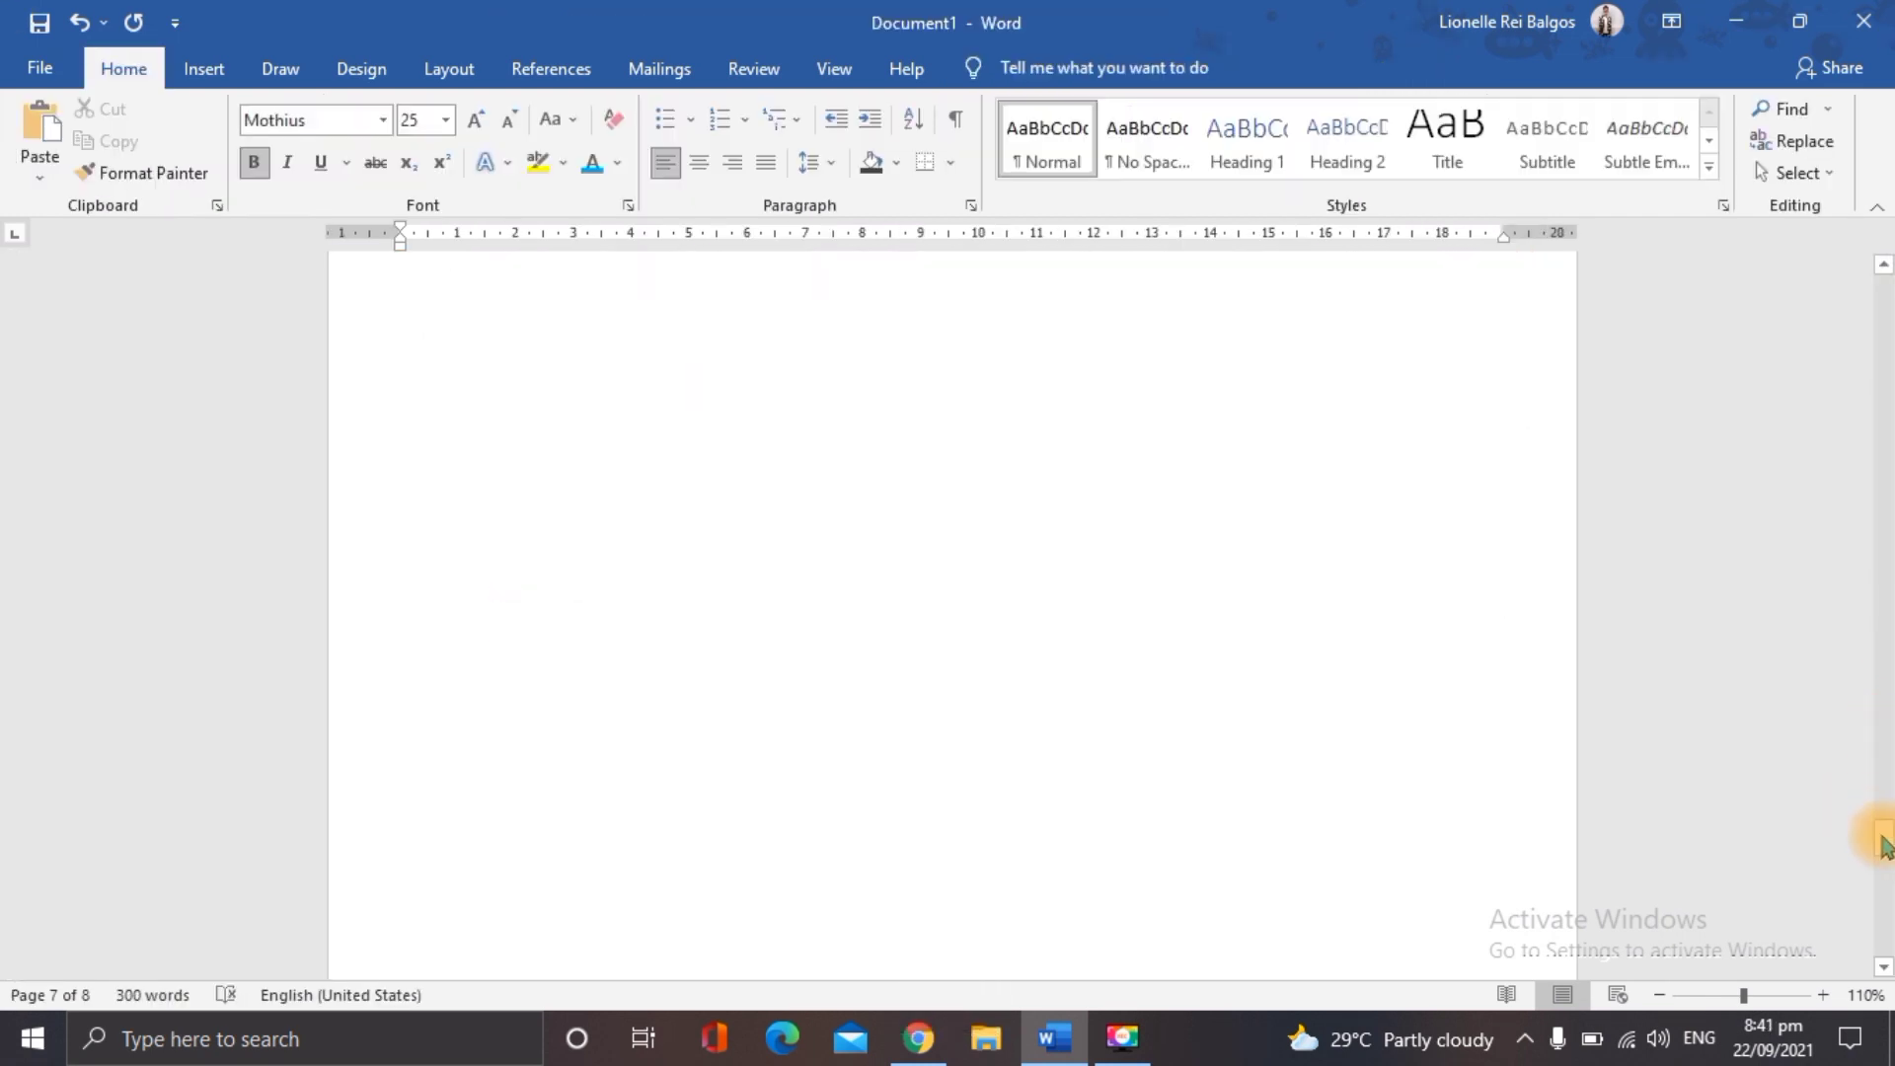
{"action": "left_click_drag", "start_coordinate": [1886, 853], "coordinate": [1886, 900]}
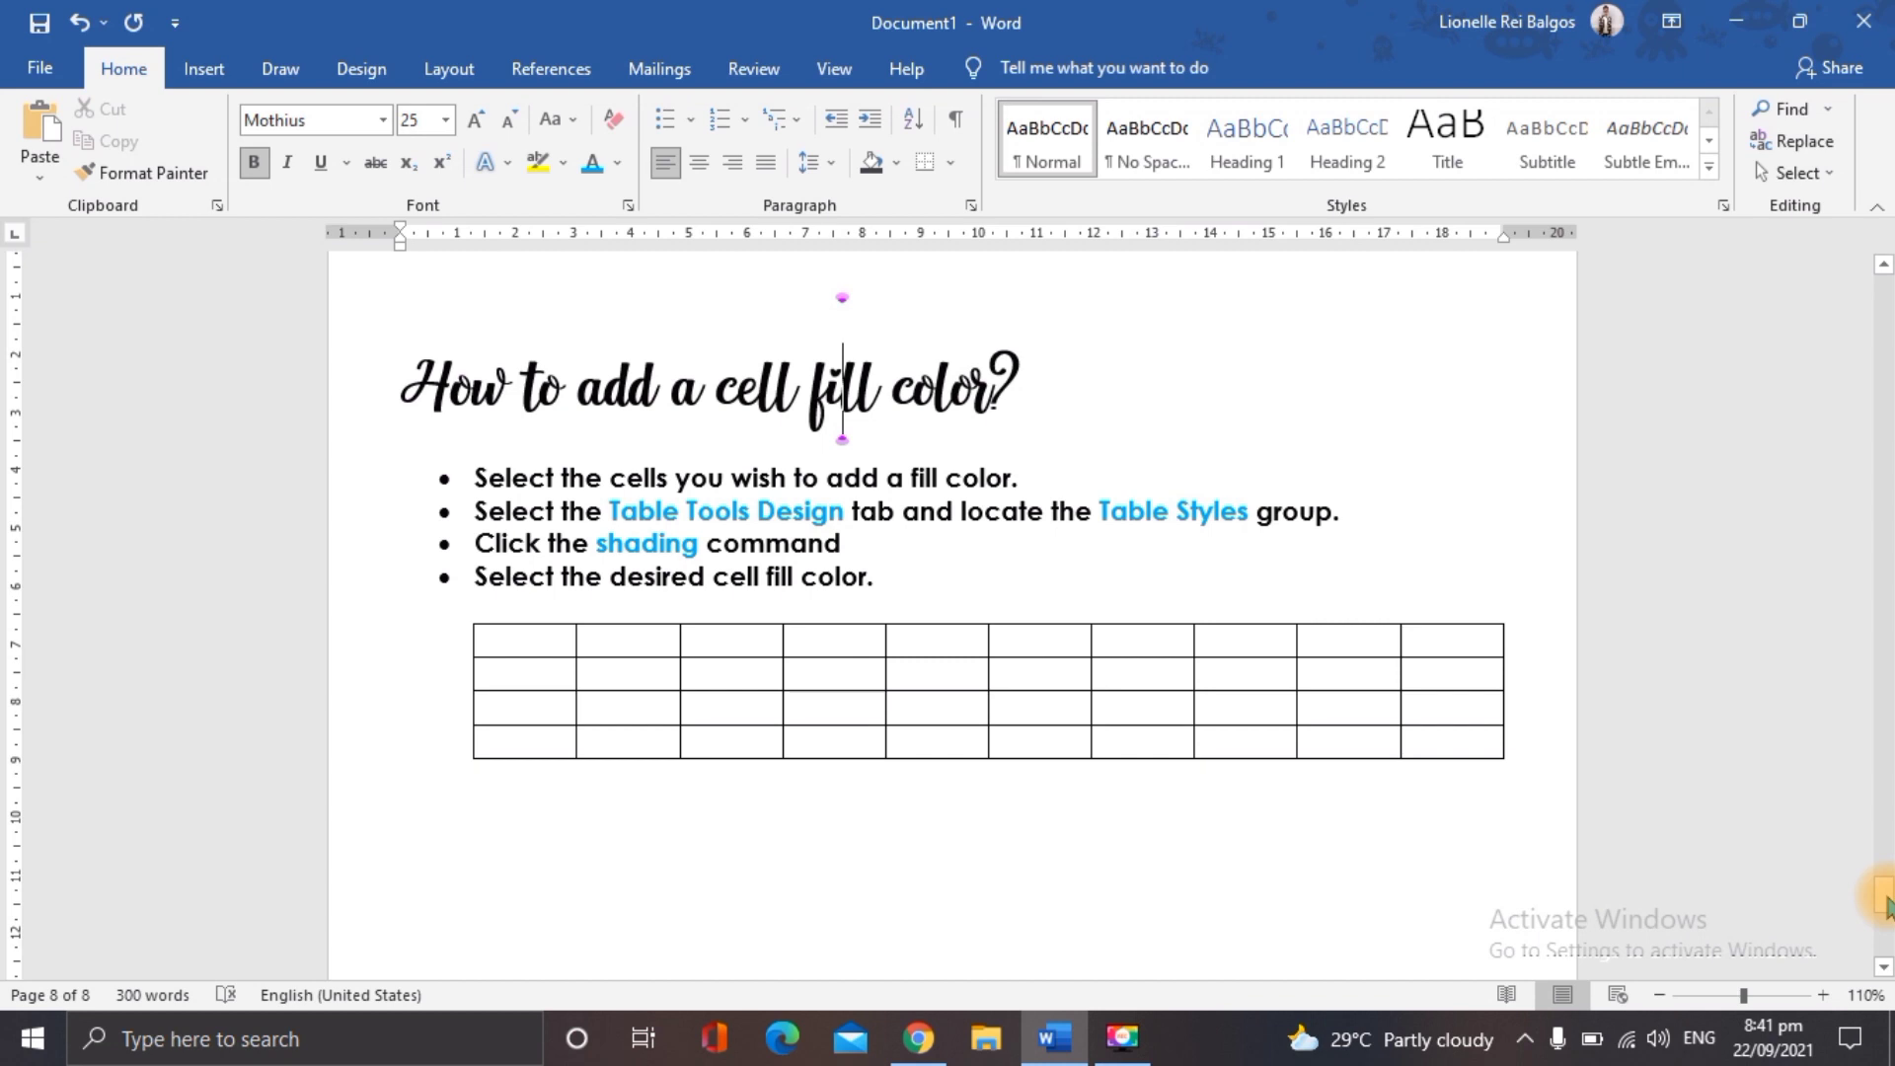
{"action": "left_click", "coordinate": [515, 640]}
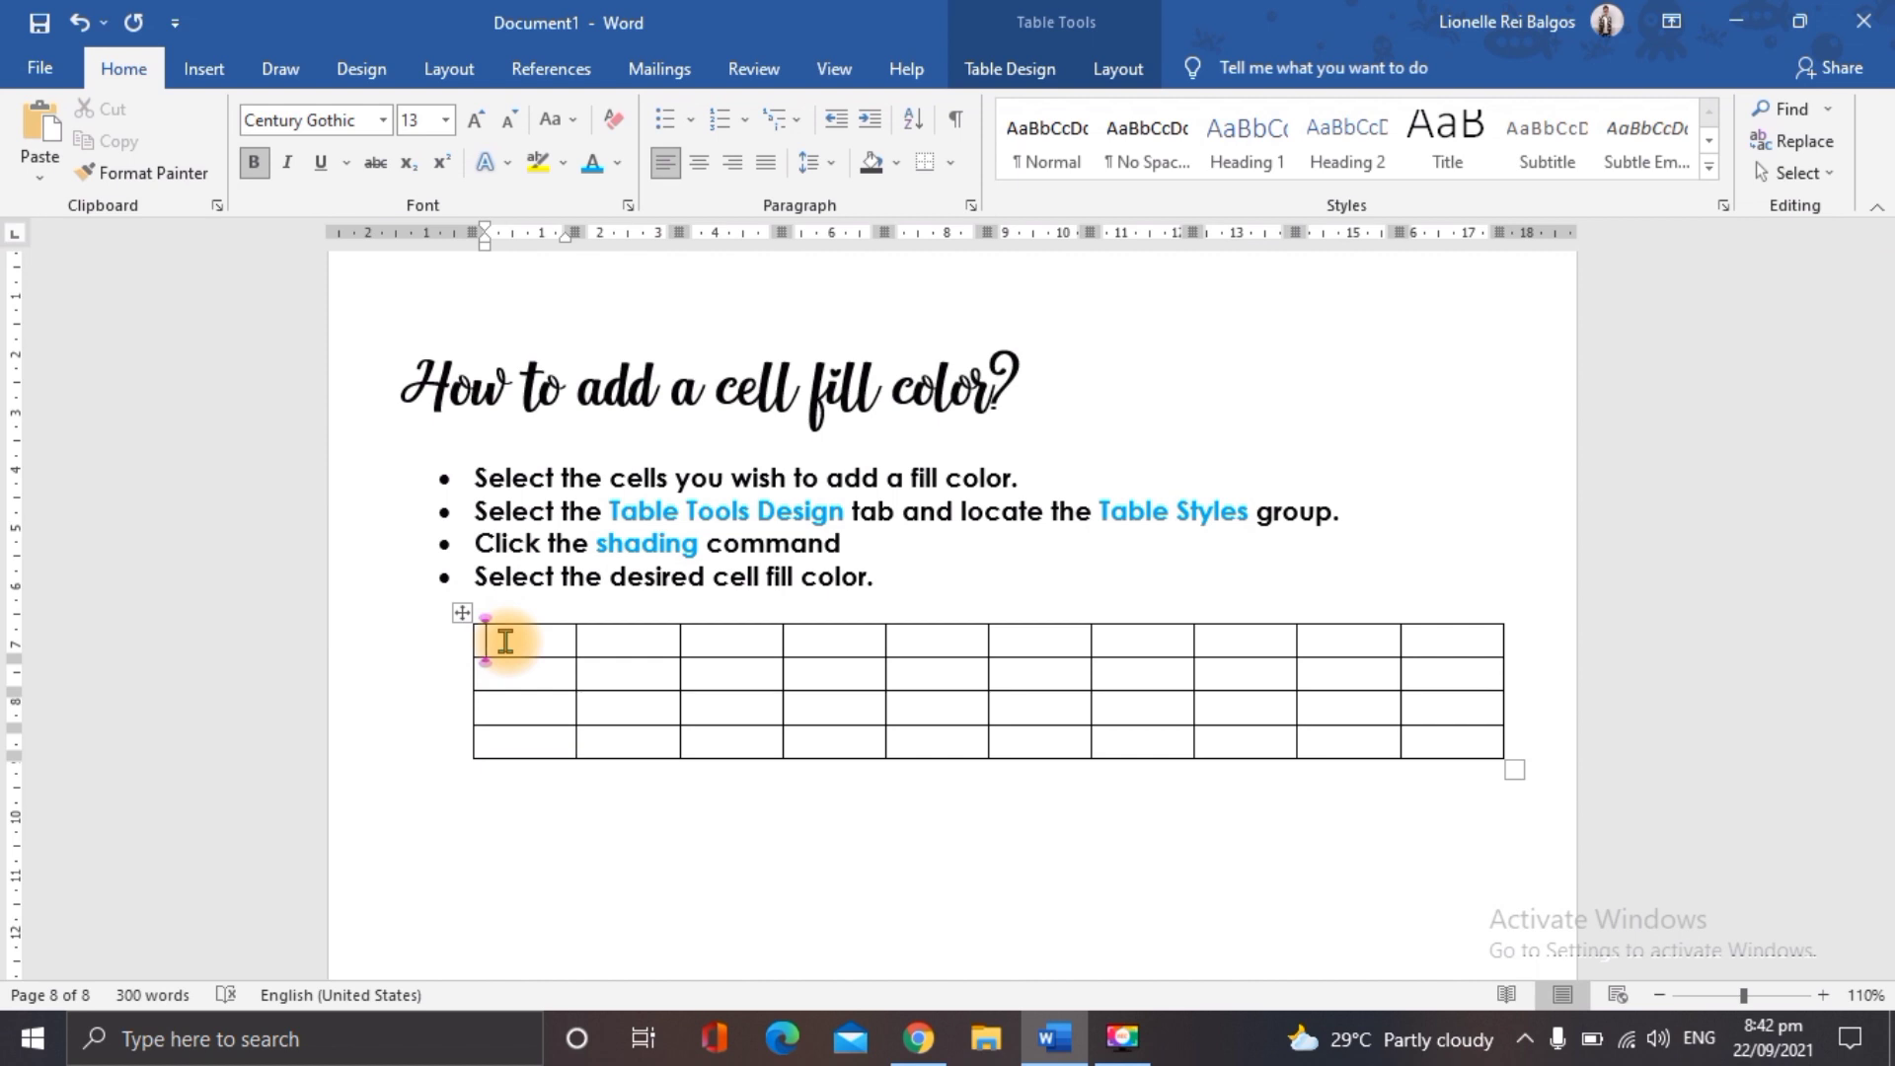
{"action": "left_click", "coordinate": [991, 67]}
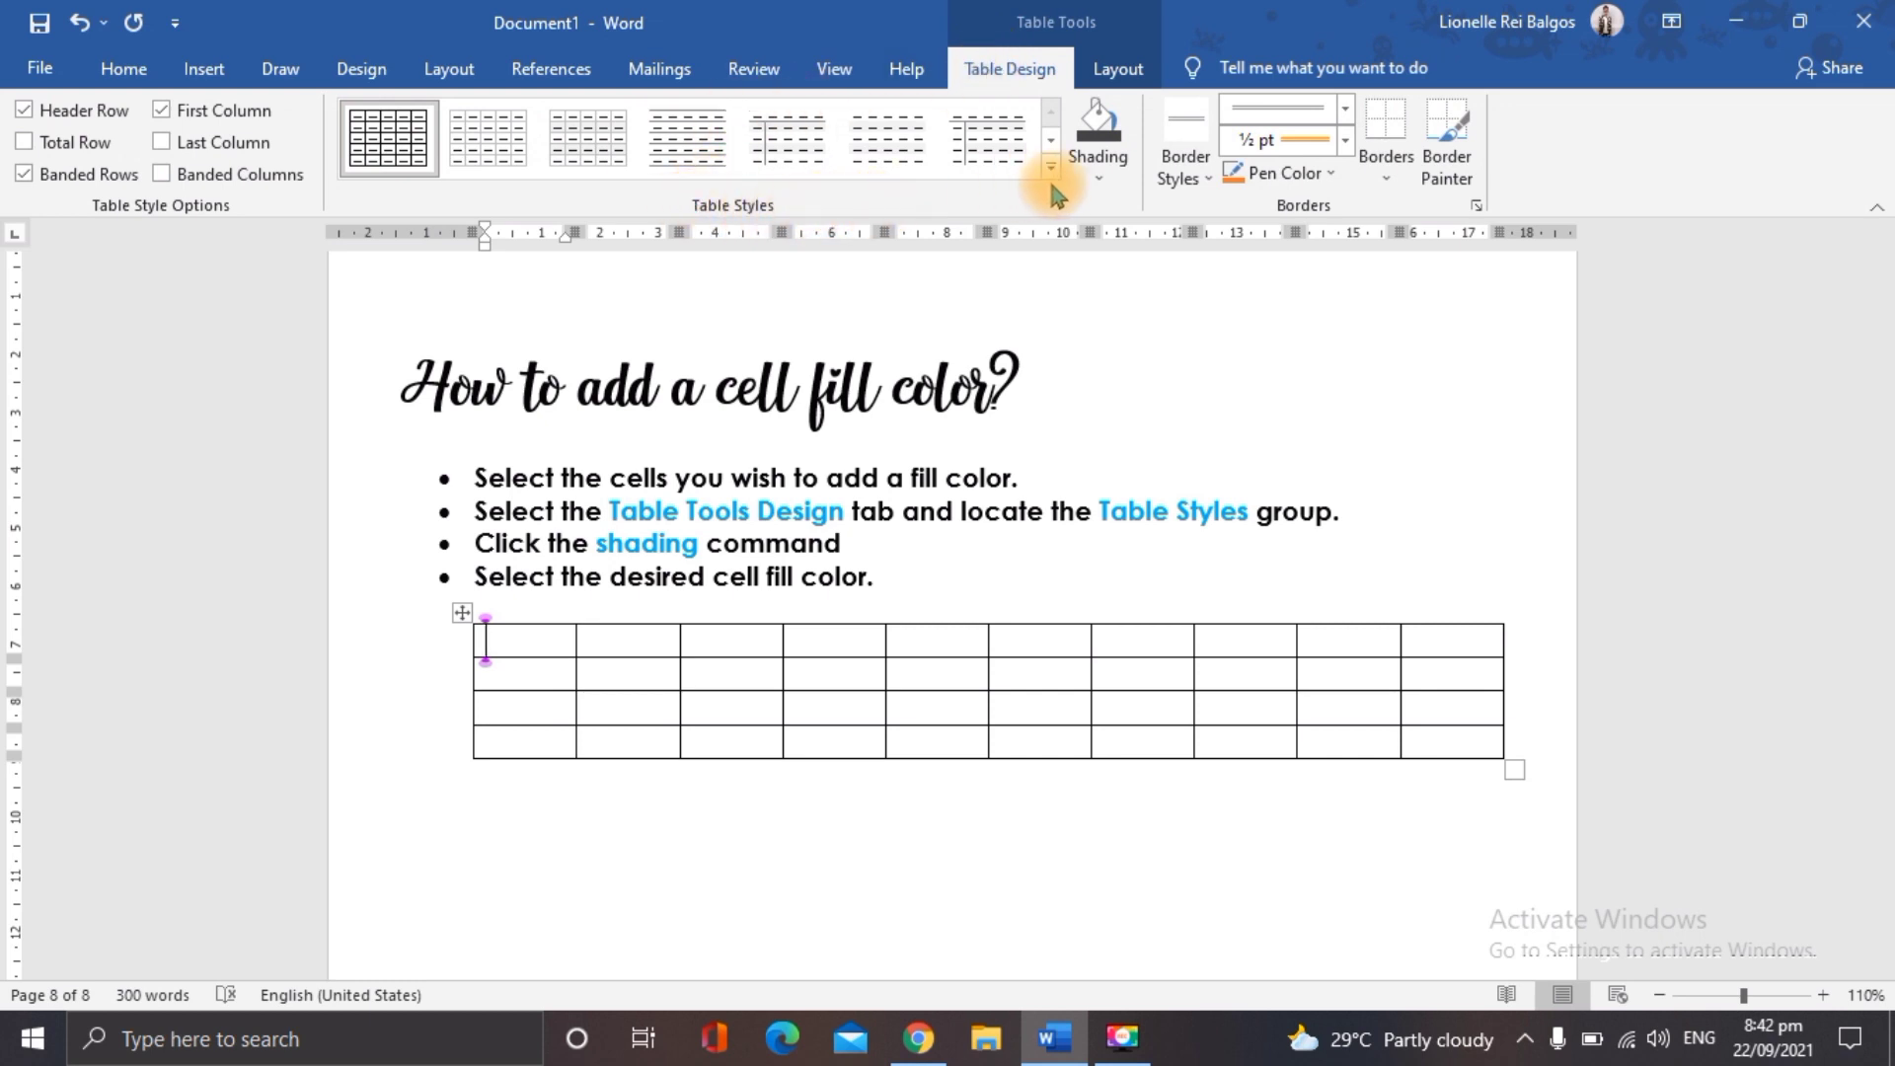
{"action": "left_click", "coordinate": [1103, 177]}
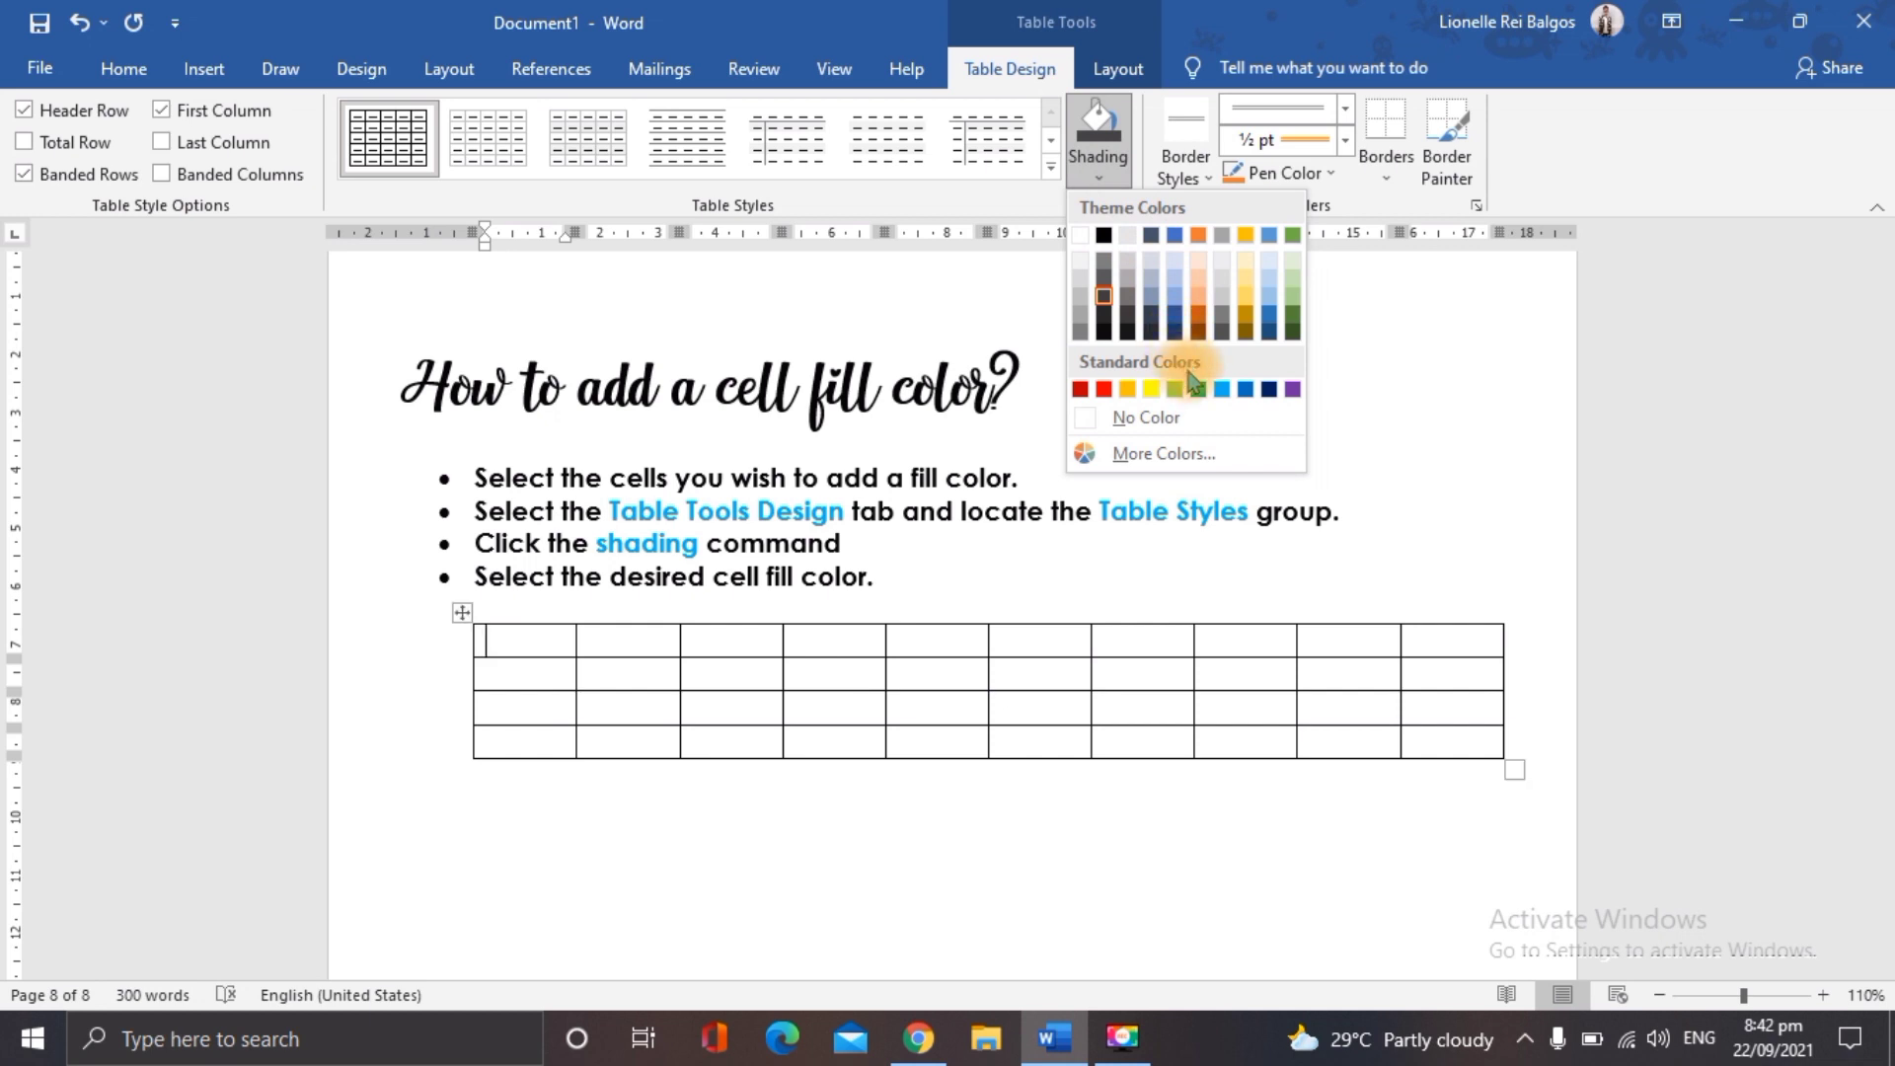
{"action": "left_click", "coordinate": [1081, 389]}
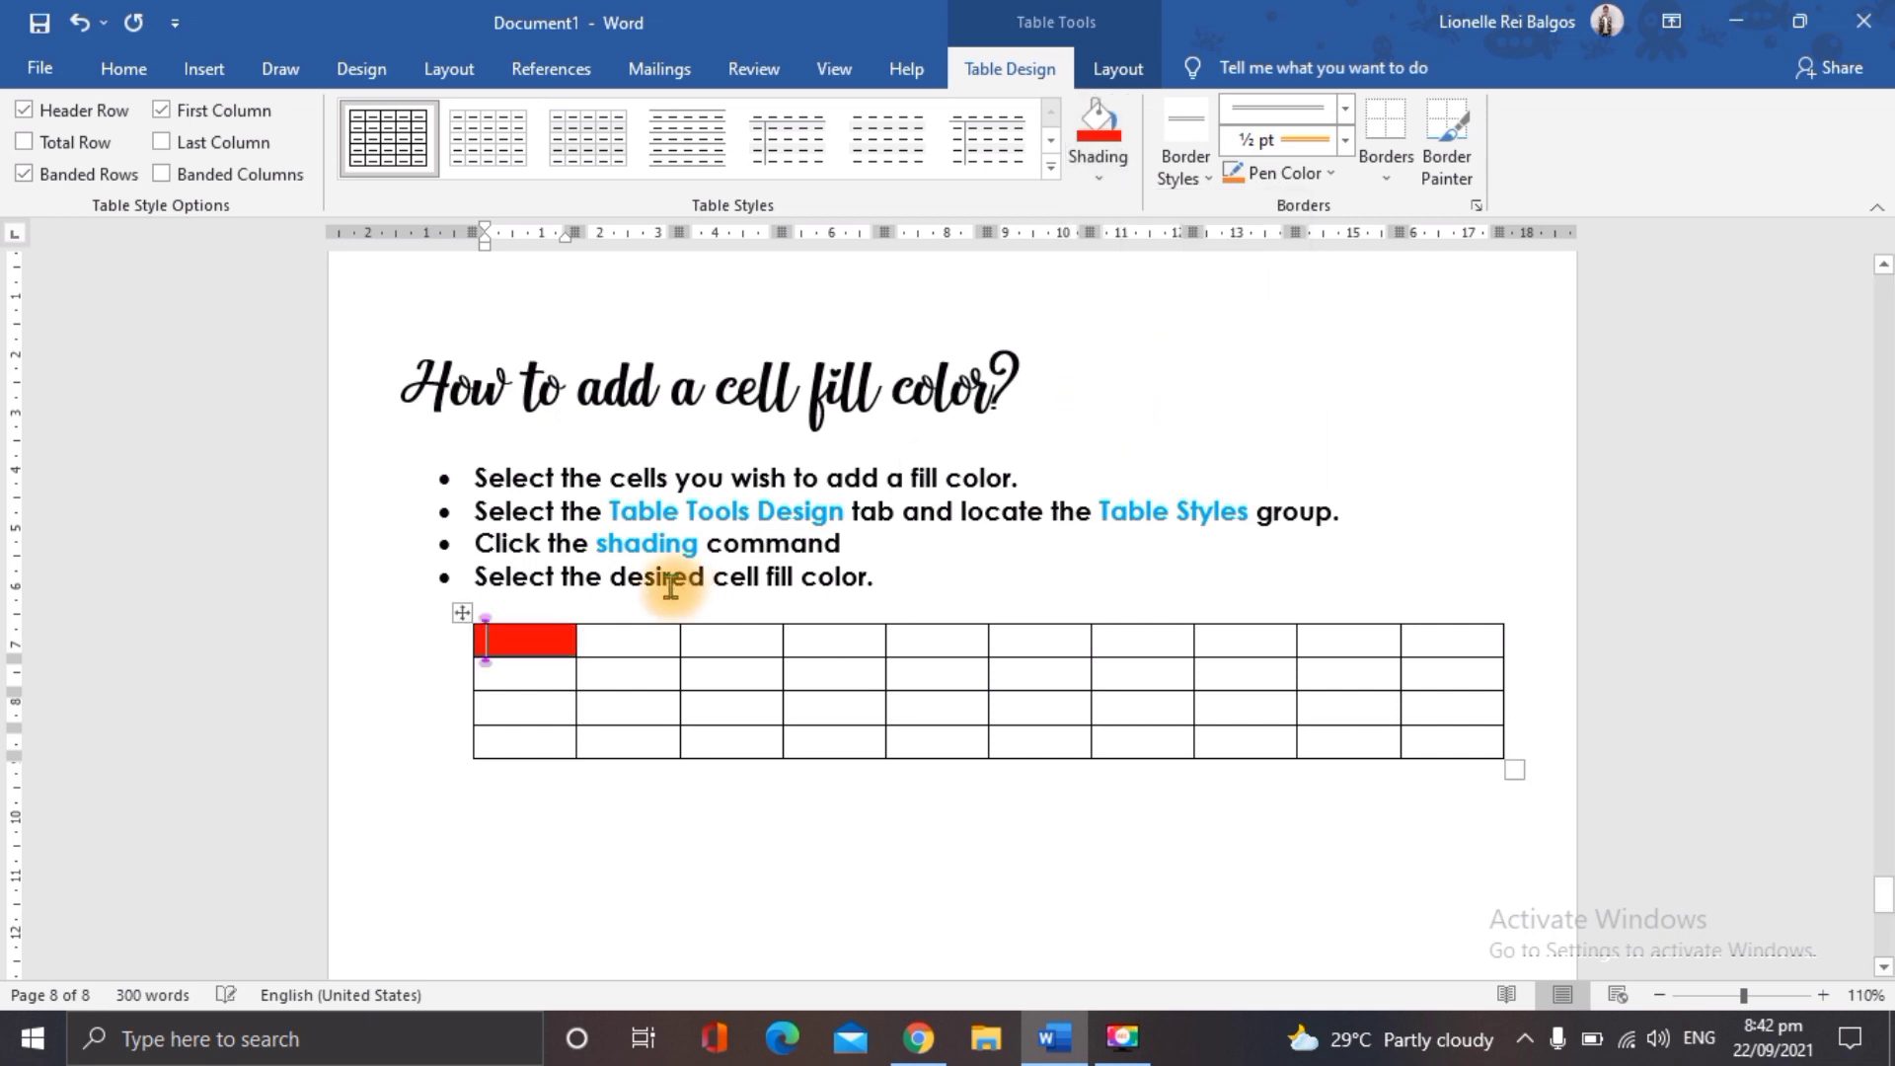
Shade the first cell of the second row light blue in the table under the cell fill color heading.
{"action": "left_click", "coordinate": [530, 673]}
{"action": "left_click", "coordinate": [1096, 181]}
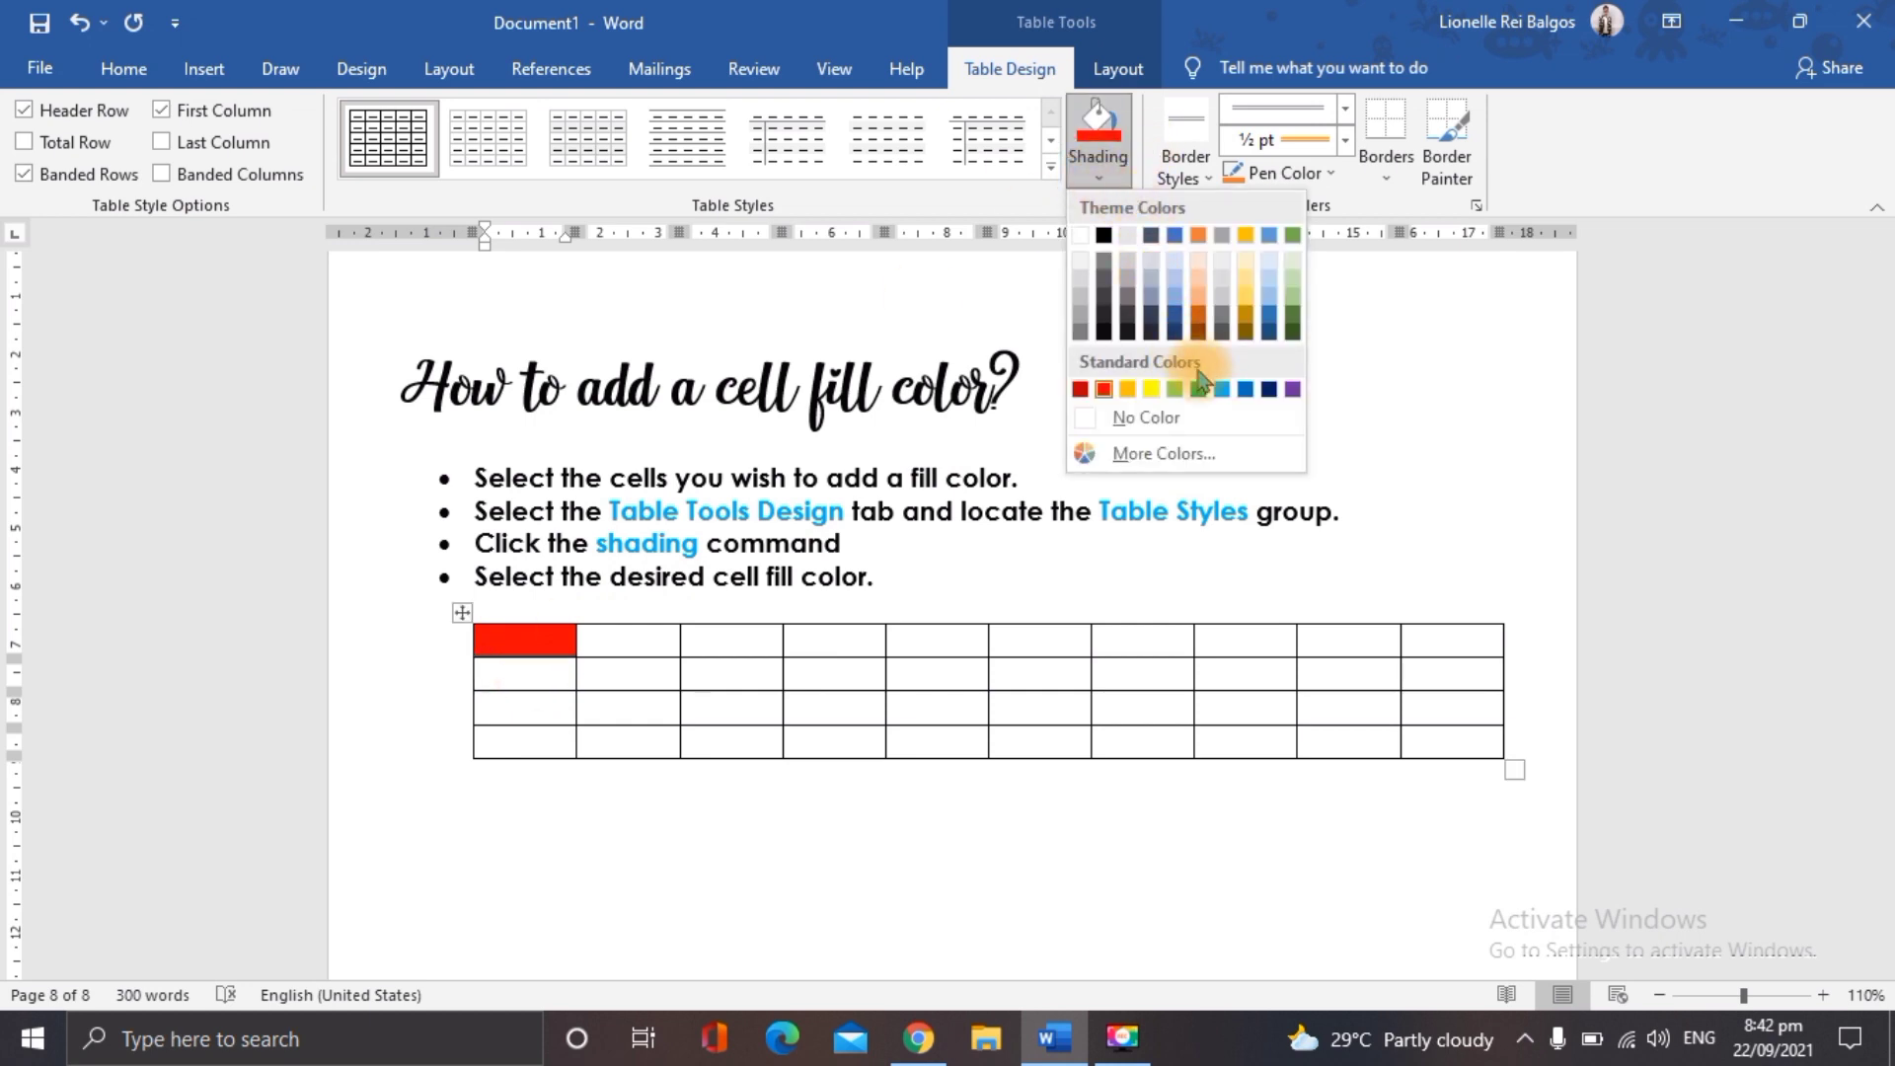
{"action": "left_click", "coordinate": [1222, 389]}
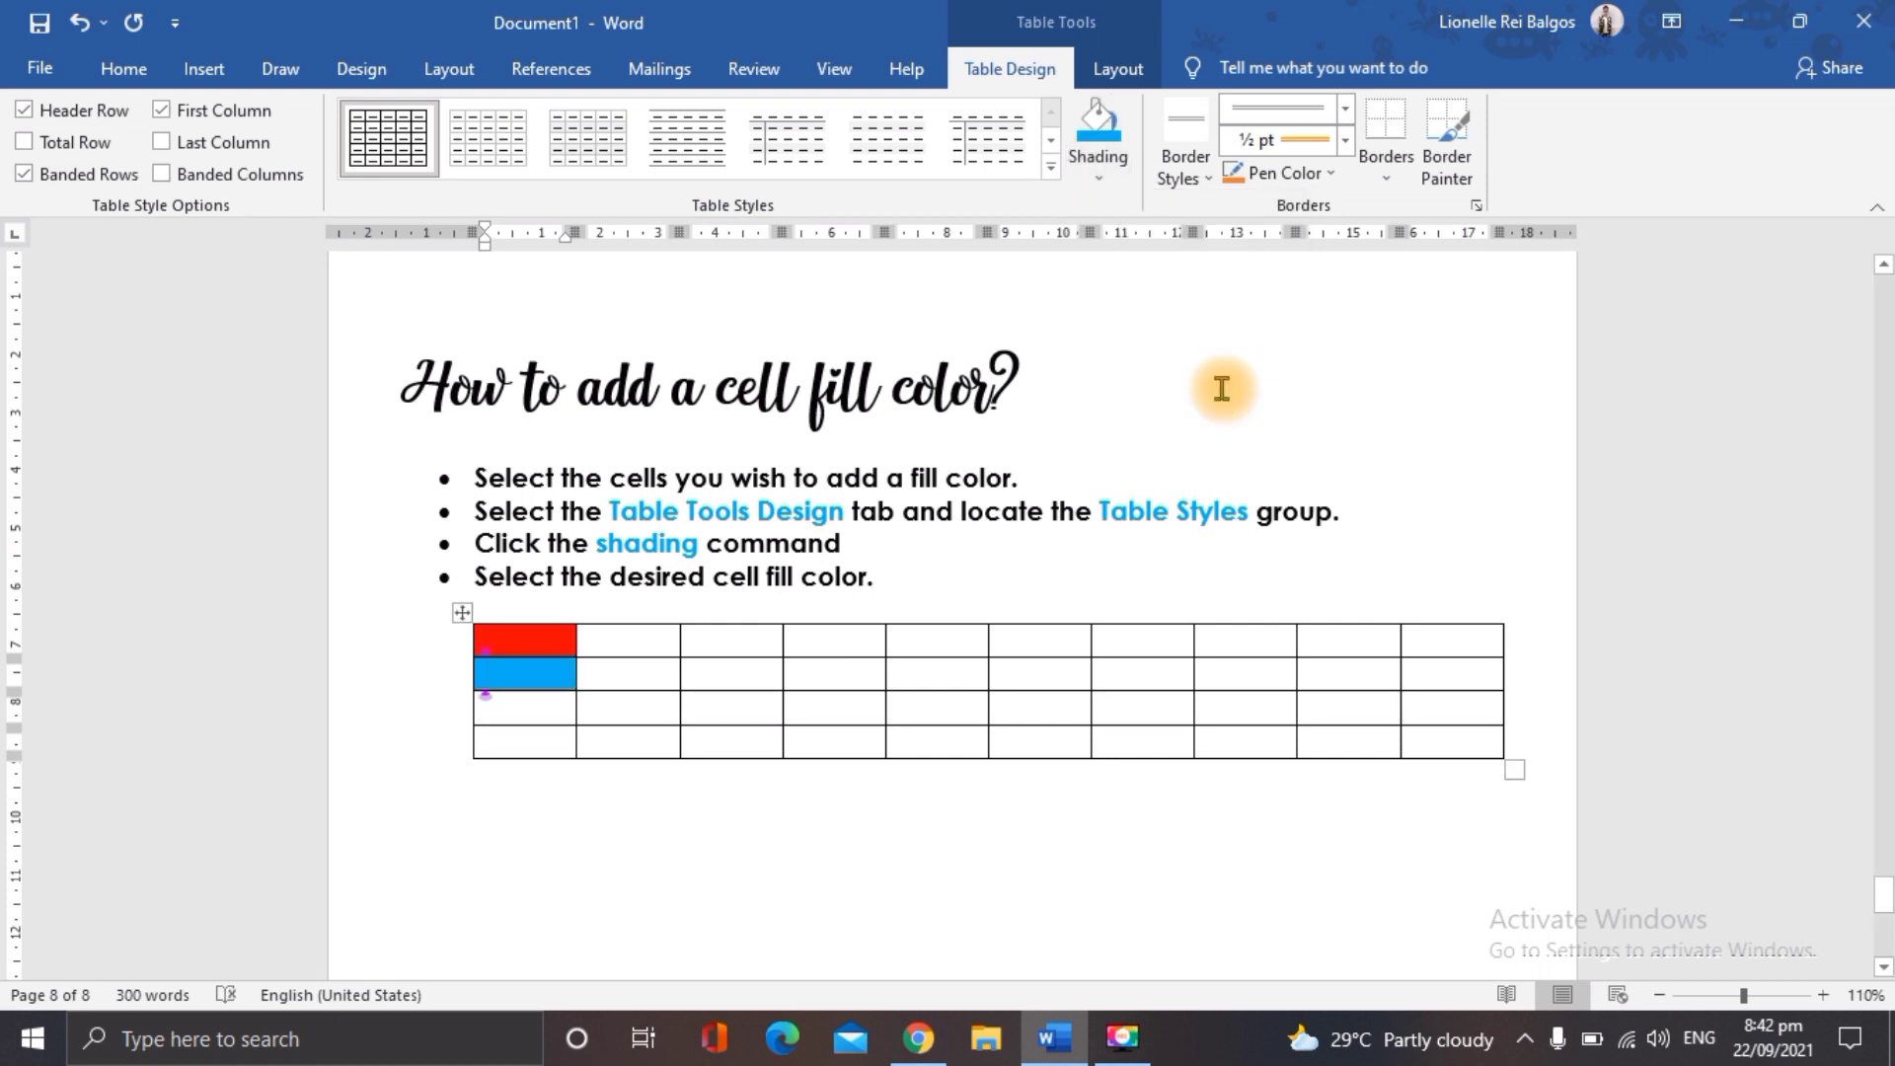
{"action": "scroll", "coordinate": [1490, 647], "scroll_direction": "down", "scroll_amount": 1}
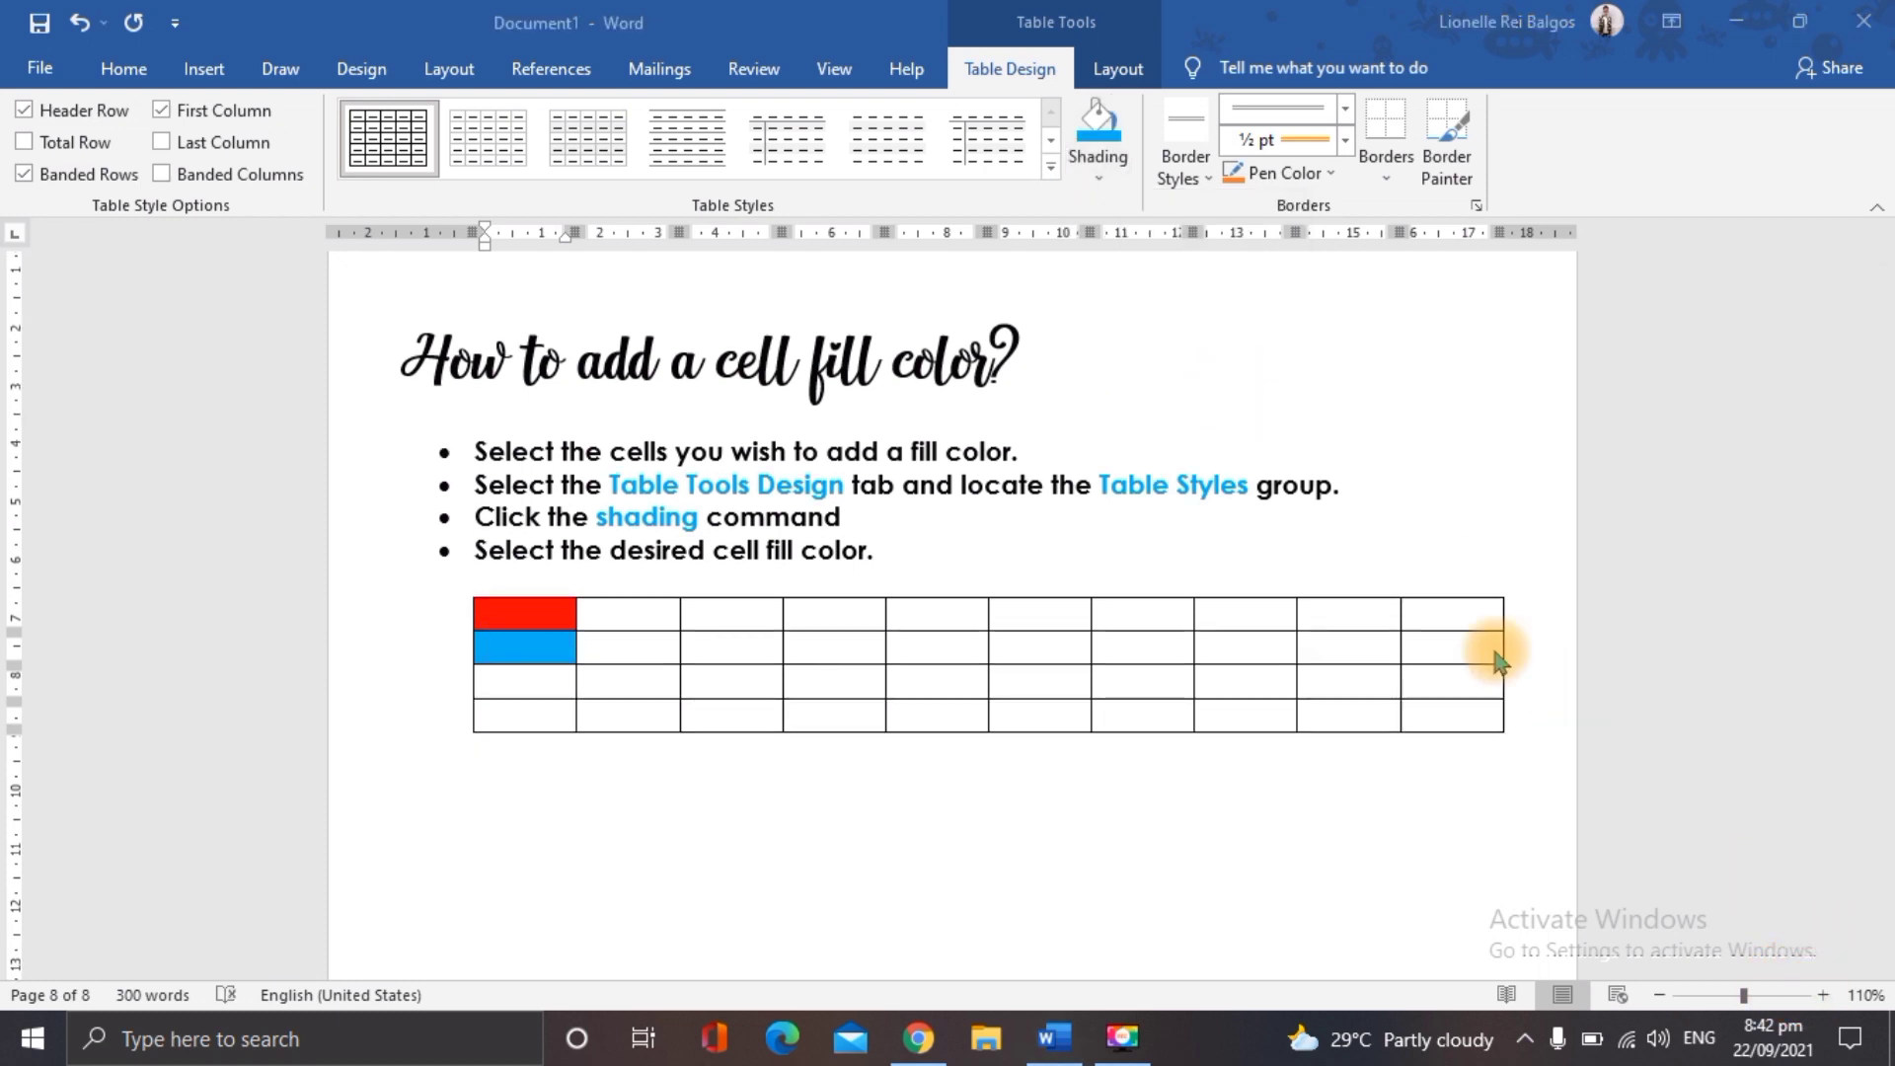